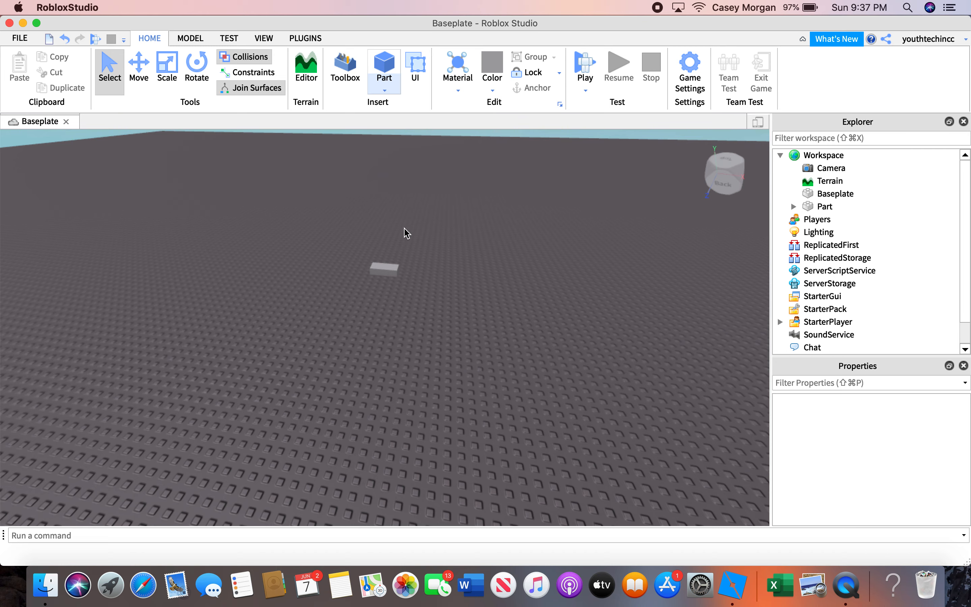
Step: Slide the grey part across the baseplate freehand and then along its axes with the Move tool
{"action": "right_click_drag", "start_coordinate": [401, 224], "coordinate": [398, 220]}
{"action": "scroll", "coordinate": [399, 223], "scroll_direction": "up", "scroll_amount": 3}
{"action": "scroll", "coordinate": [399, 220], "scroll_direction": "down", "scroll_amount": 3}
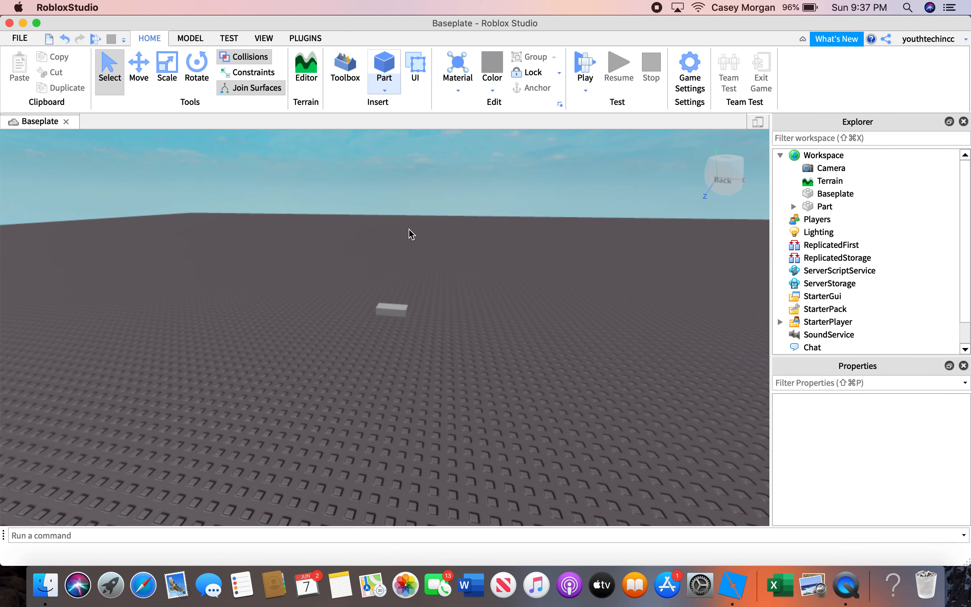
{"action": "key", "text": "a"}
{"action": "key", "text": "d"}
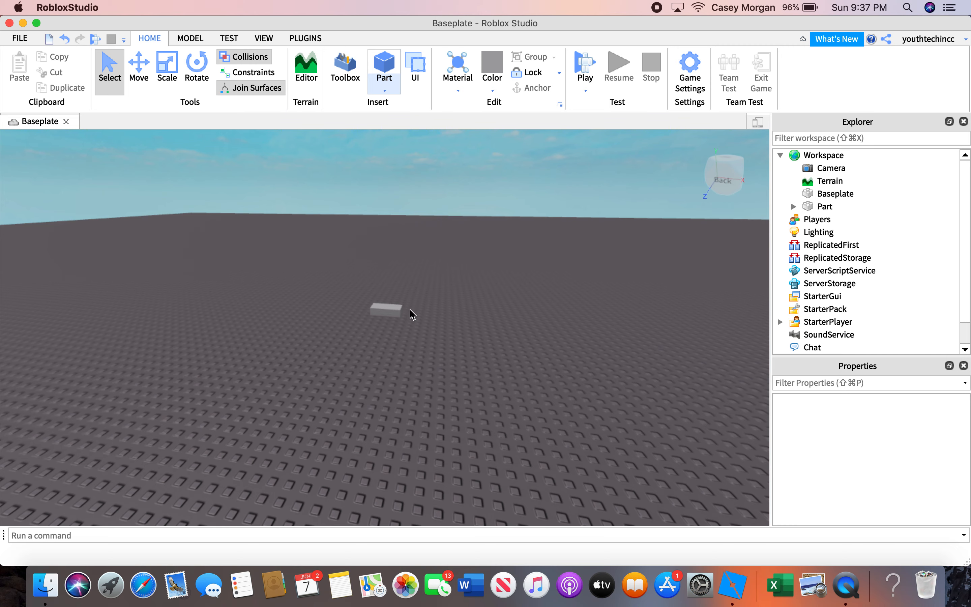
{"action": "right_click_drag", "start_coordinate": [412, 339], "coordinate": [437, 350]}
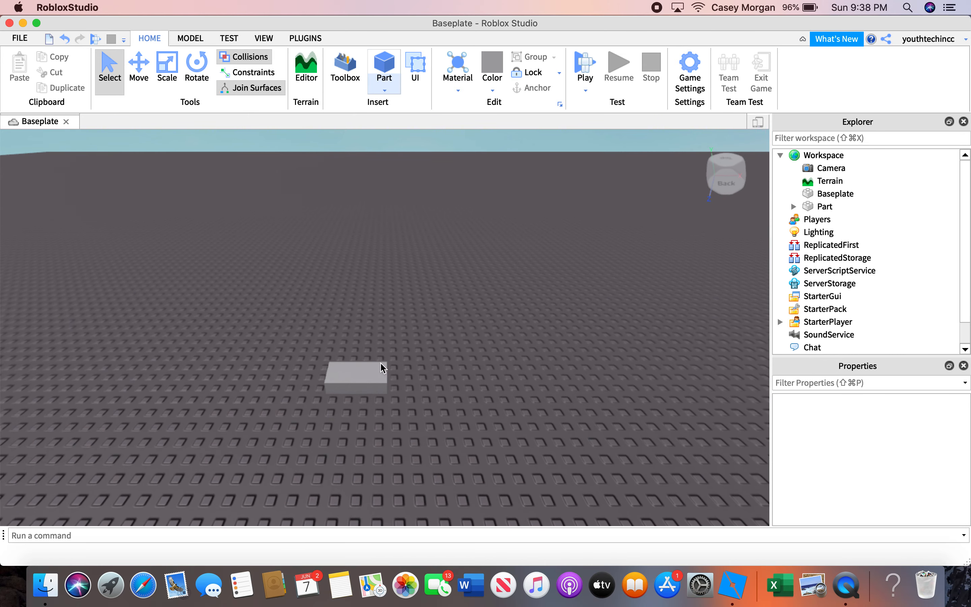
{"action": "left_click_drag", "start_coordinate": [360, 377], "coordinate": [391, 380]}
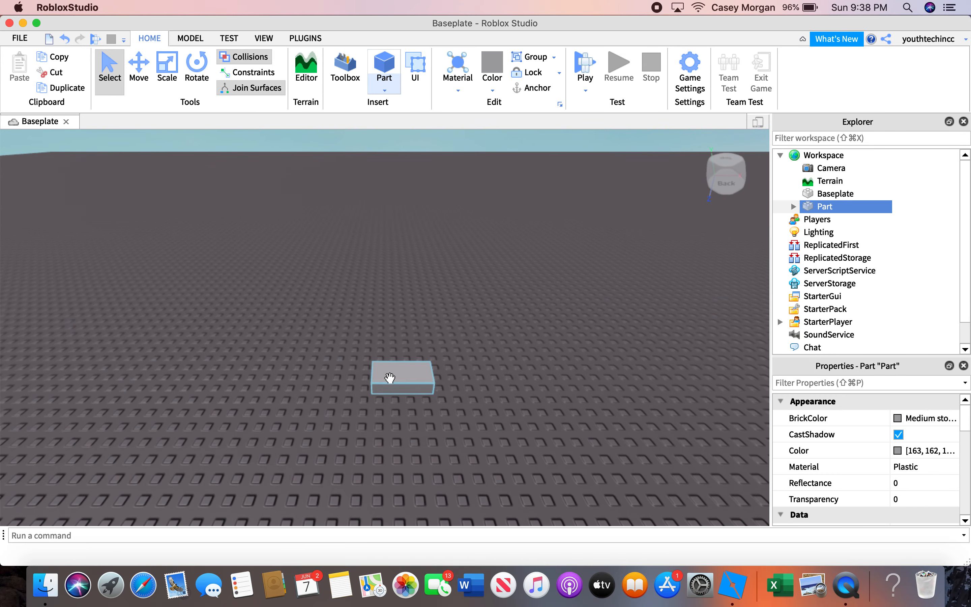
{"action": "left_click", "coordinate": [147, 68]}
{"action": "left_click_drag", "start_coordinate": [407, 371], "coordinate": [433, 366]}
{"action": "left_click_drag", "start_coordinate": [361, 344], "coordinate": [309, 341]}
{"action": "mouse_move", "coordinate": [372, 288]}
{"action": "left_mouse_down"}
{"action": "mouse_move", "coordinate": [342, 190]}
{"action": "mouse_move", "coordinate": [368, 235]}
{"action": "mouse_move", "coordinate": [369, 298]}
{"action": "left_mouse_up"}
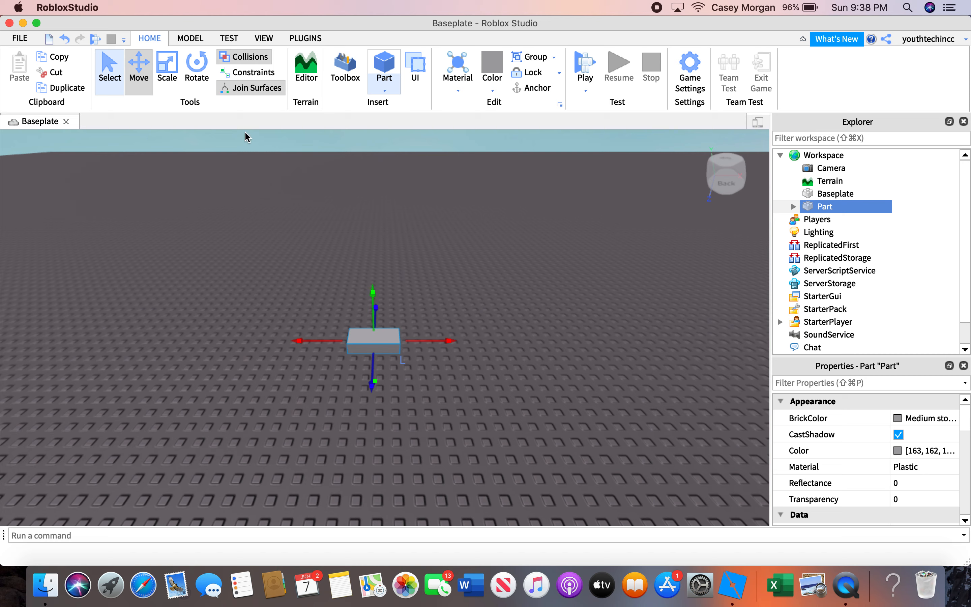
Step: Enlarge the part into a wider, deeper slab with Scale and try rotating it about its axes
{"action": "left_click", "coordinate": [168, 72]}
{"action": "mouse_move", "coordinate": [427, 342]}
{"action": "left_mouse_down"}
{"action": "mouse_move", "coordinate": [464, 341]}
{"action": "mouse_move", "coordinate": [413, 342]}
{"action": "mouse_move", "coordinate": [477, 342]}
{"action": "mouse_move", "coordinate": [412, 371]}
{"action": "mouse_move", "coordinate": [421, 447]}
{"action": "mouse_move", "coordinate": [413, 396]}
{"action": "mouse_move", "coordinate": [423, 414]}
{"action": "mouse_move", "coordinate": [422, 247]}
{"action": "mouse_move", "coordinate": [423, 329]}
{"action": "left_mouse_up"}
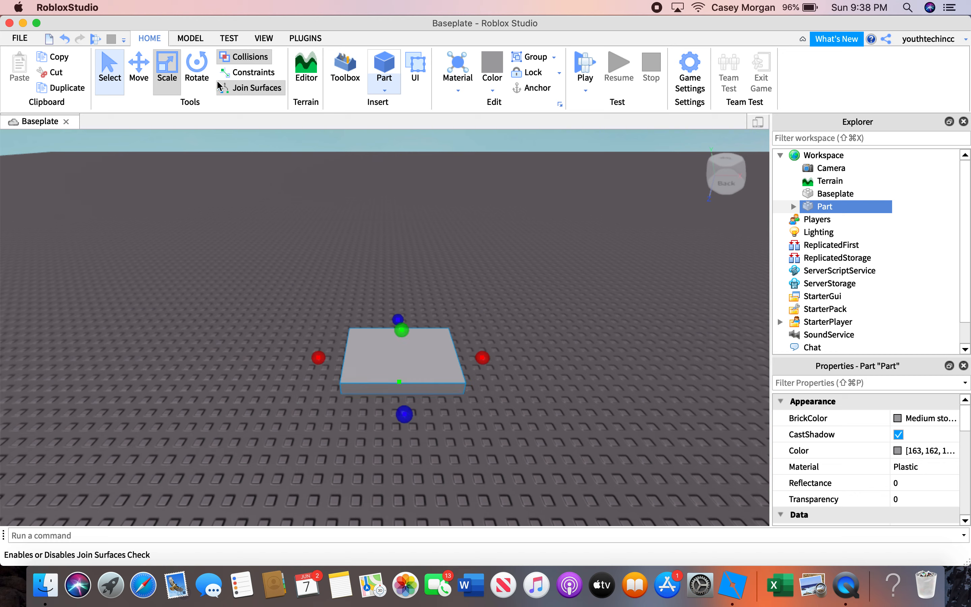
{"action": "left_click", "coordinate": [197, 66]}
{"action": "left_click_drag", "start_coordinate": [504, 357], "coordinate": [499, 362]}
{"action": "left_click_drag", "start_coordinate": [404, 267], "coordinate": [406, 312]}
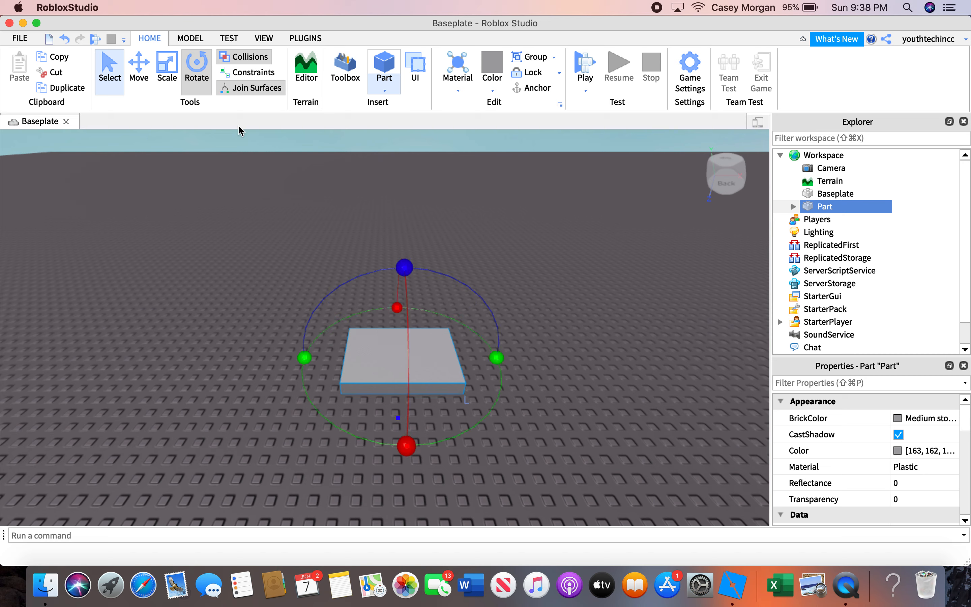
Step: Raise the slab above the baseplate with the Move tool and return to the Select tool
{"action": "left_click", "coordinate": [148, 80]}
{"action": "left_click_drag", "start_coordinate": [401, 306], "coordinate": [421, 194]}
{"action": "left_click", "coordinate": [203, 71]}
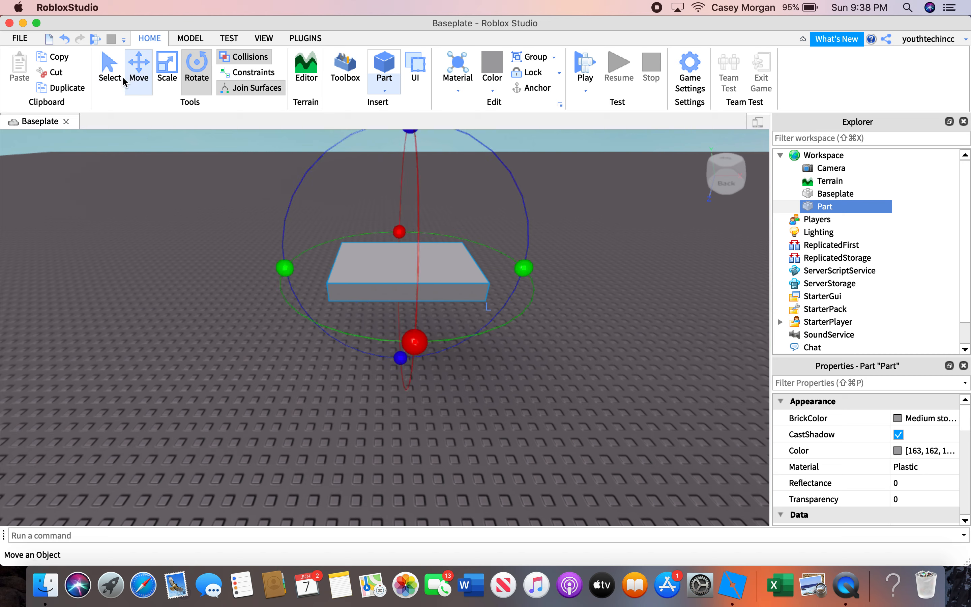
{"action": "left_click", "coordinate": [109, 68]}
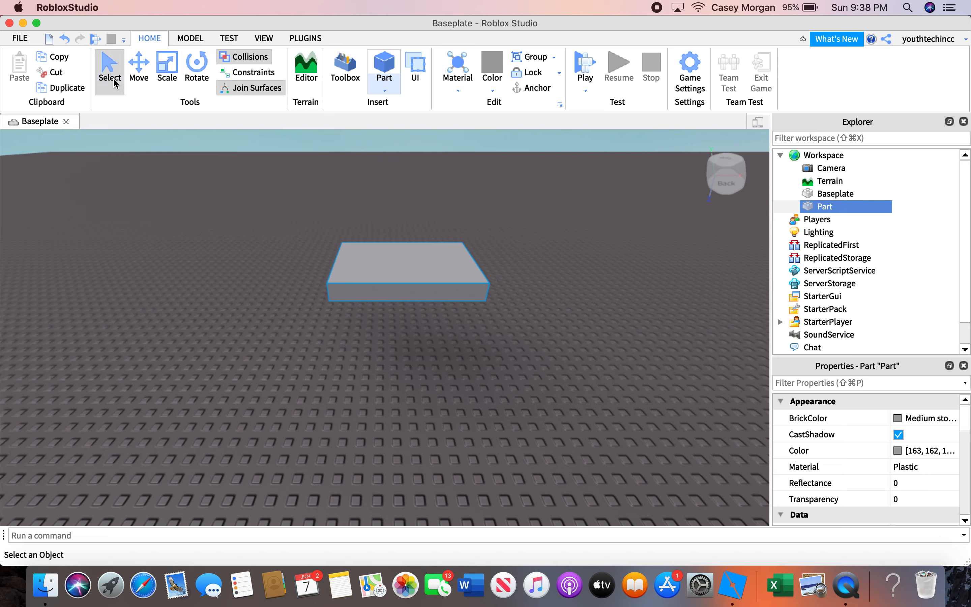
Step: Set the floating slab's material to Glass and its color to Cyan
{"action": "left_click", "coordinate": [454, 79]}
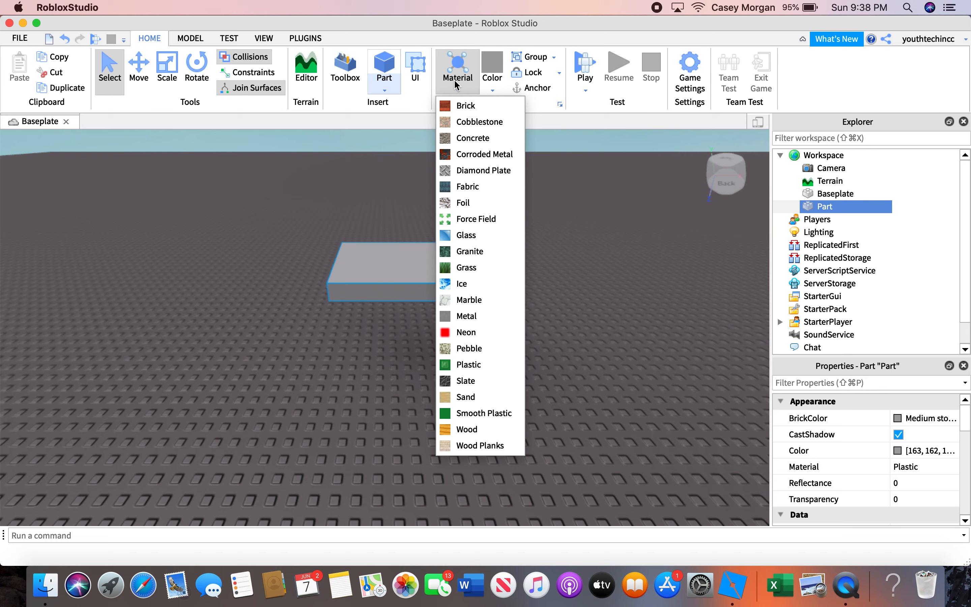
{"action": "left_click", "coordinate": [476, 233]}
{"action": "right_click_drag", "start_coordinate": [499, 253], "coordinate": [498, 252]}
{"action": "scroll", "coordinate": [500, 253], "scroll_direction": "up", "scroll_amount": 3}
{"action": "scroll", "coordinate": [498, 252], "scroll_direction": "down", "scroll_amount": 3}
{"action": "left_click", "coordinate": [492, 87]}
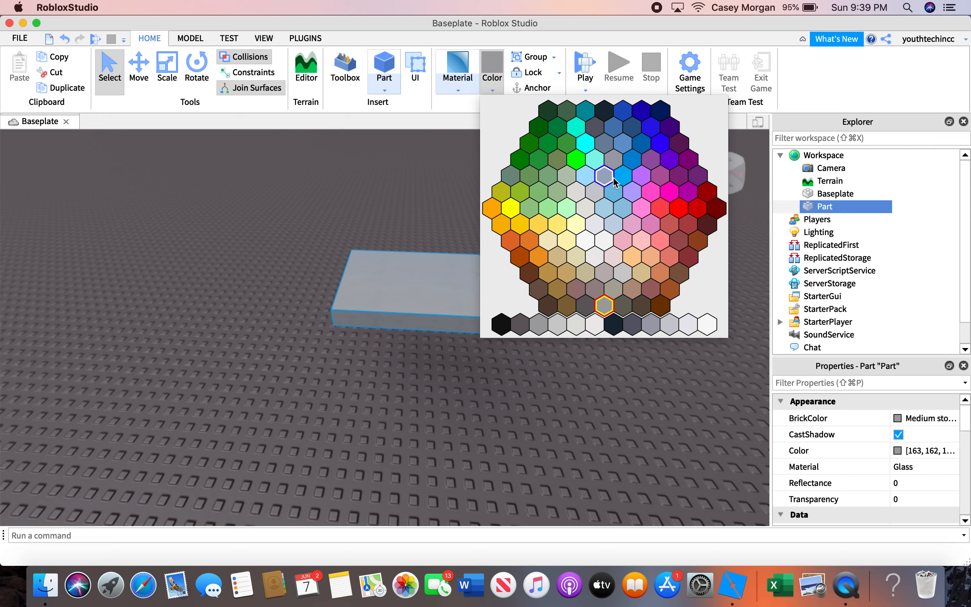
{"action": "left_click", "coordinate": [623, 176]}
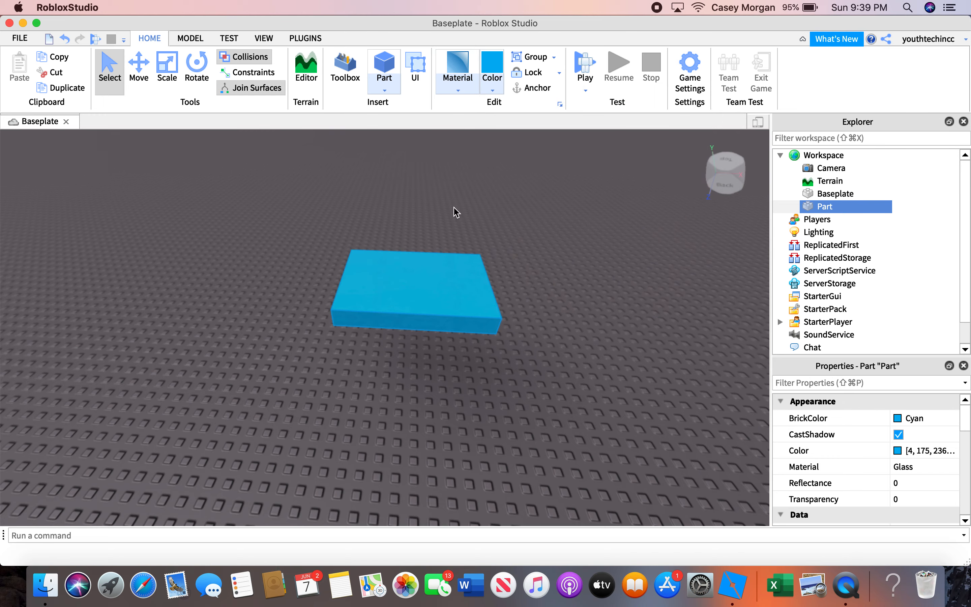
Step: Examine the surface of the cyan glass slab from near and far
{"action": "scroll", "coordinate": [518, 223], "scroll_direction": "down", "scroll_amount": 5}
{"action": "scroll", "coordinate": [519, 223], "scroll_direction": "up", "scroll_amount": 7}
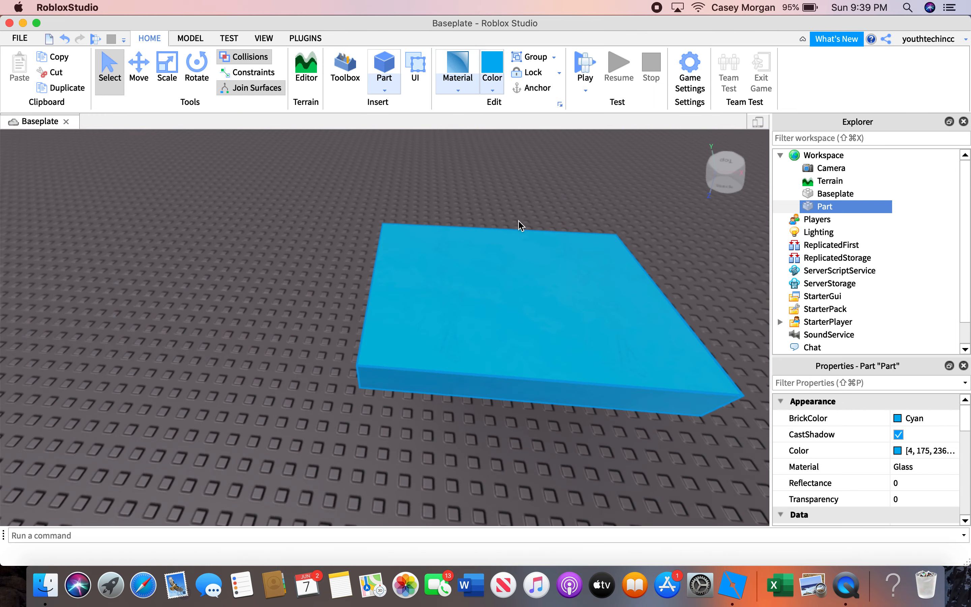
{"action": "scroll", "coordinate": [519, 221], "scroll_direction": "down", "scroll_amount": 5}
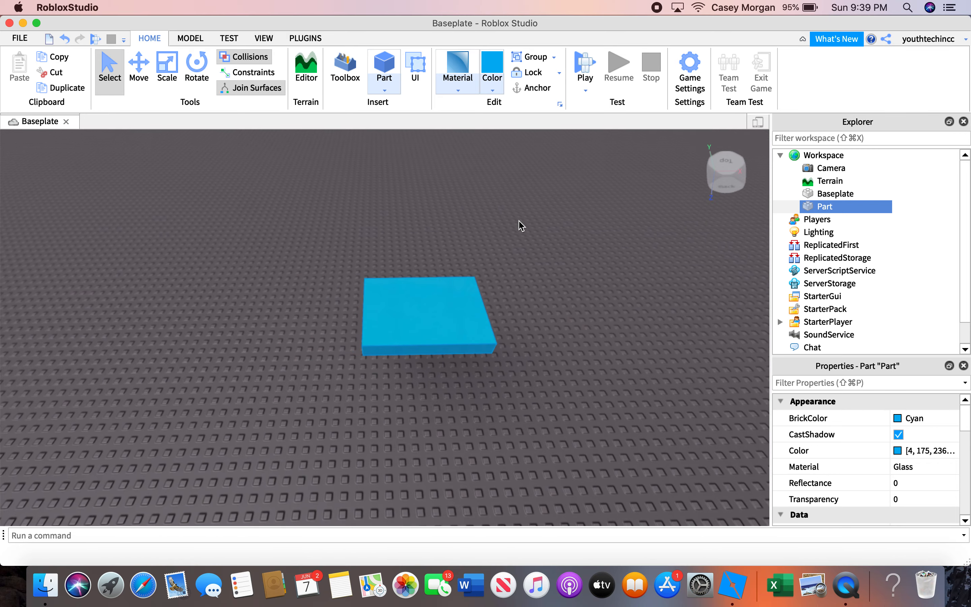
{"action": "scroll", "coordinate": [441, 252], "scroll_direction": "up", "scroll_amount": 10}
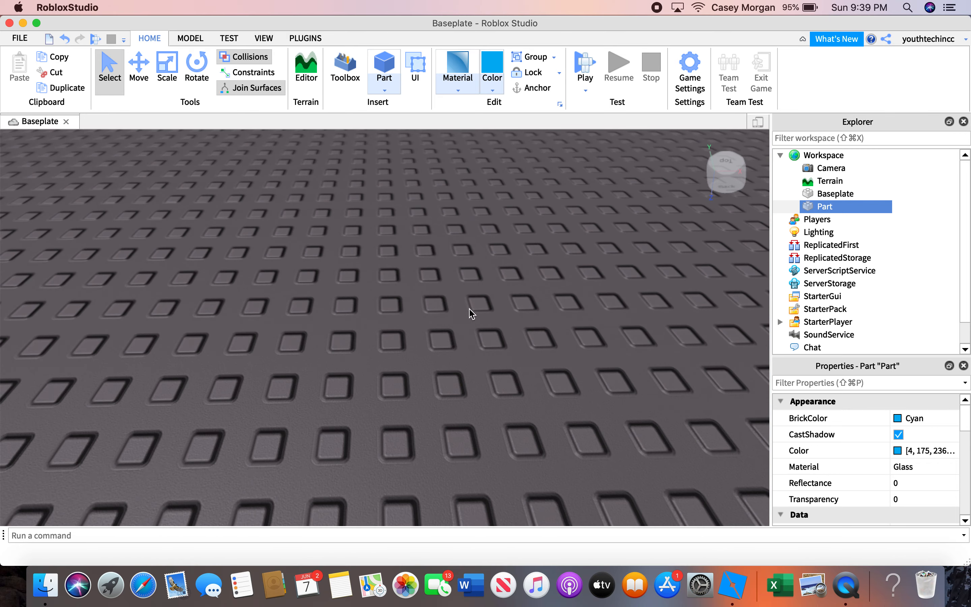
{"action": "scroll", "coordinate": [471, 309], "scroll_direction": "down", "scroll_amount": 6}
{"action": "scroll", "coordinate": [478, 343], "scroll_direction": "up", "scroll_amount": 2}
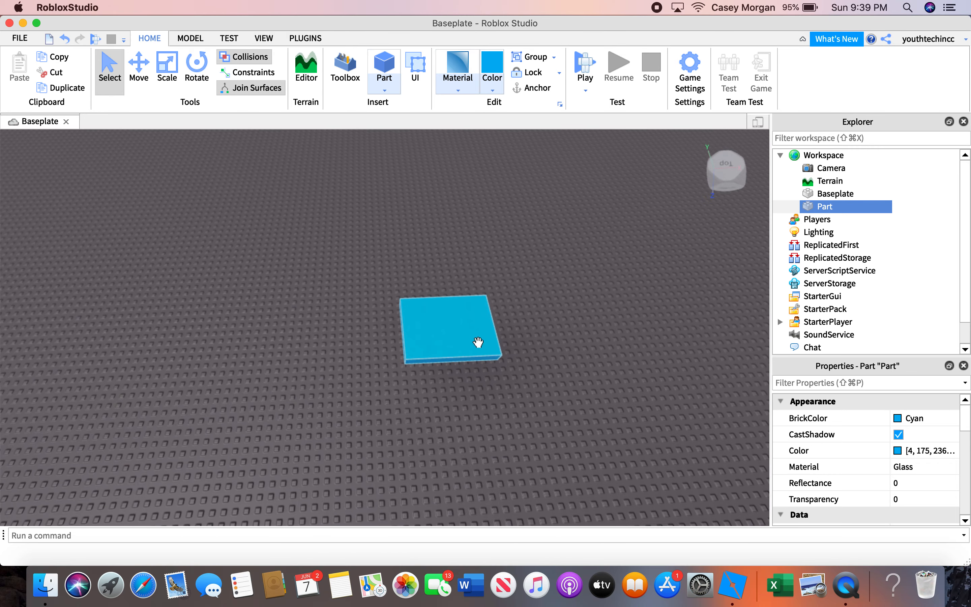
{"action": "scroll", "coordinate": [479, 343], "scroll_direction": "up", "scroll_amount": 2}
{"action": "scroll", "coordinate": [479, 344], "scroll_direction": "down", "scroll_amount": 2}
{"action": "scroll", "coordinate": [479, 346], "scroll_direction": "up", "scroll_amount": 3}
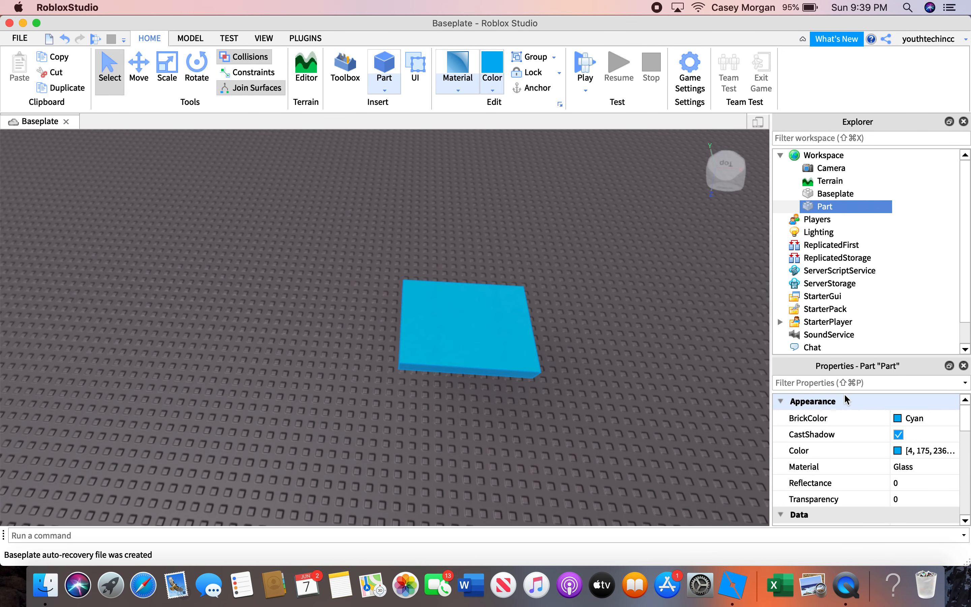
Step: Set the glass slab's transparency to 0.75 and deselect it to check its see-through look
{"action": "left_click", "coordinate": [895, 499]}
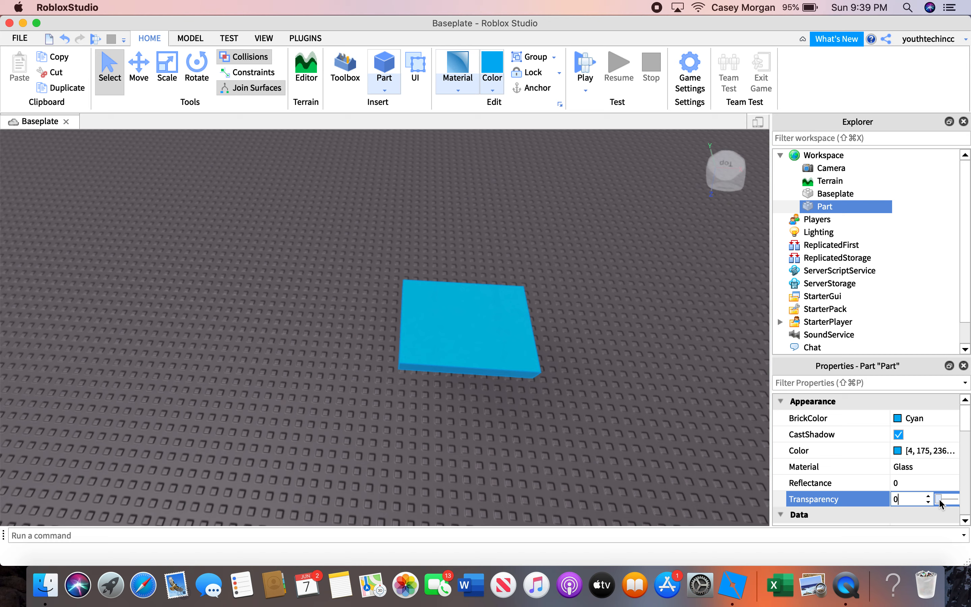
{"action": "left_click_drag", "start_coordinate": [940, 504], "coordinate": [955, 504]}
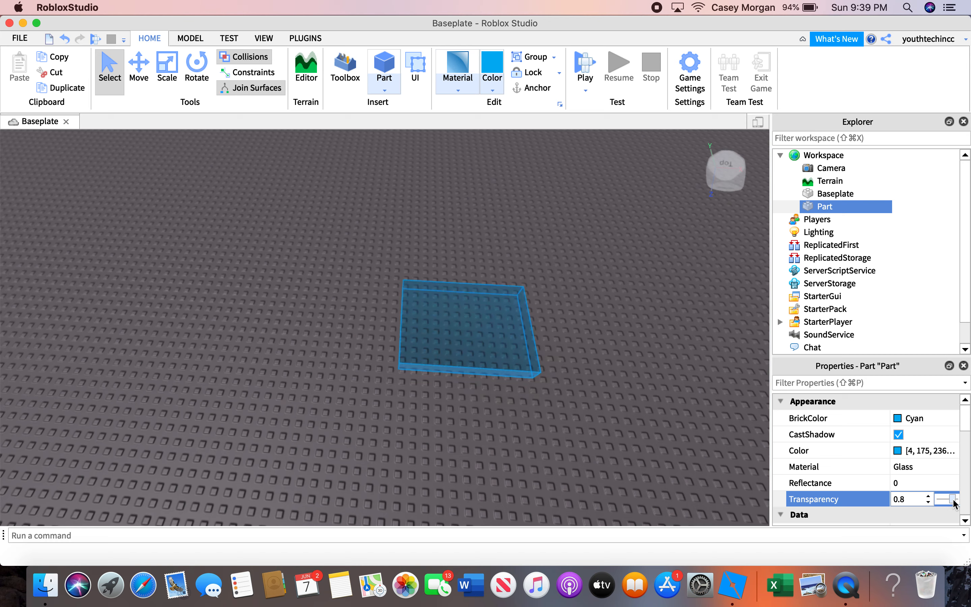
{"action": "left_click", "coordinate": [574, 344]}
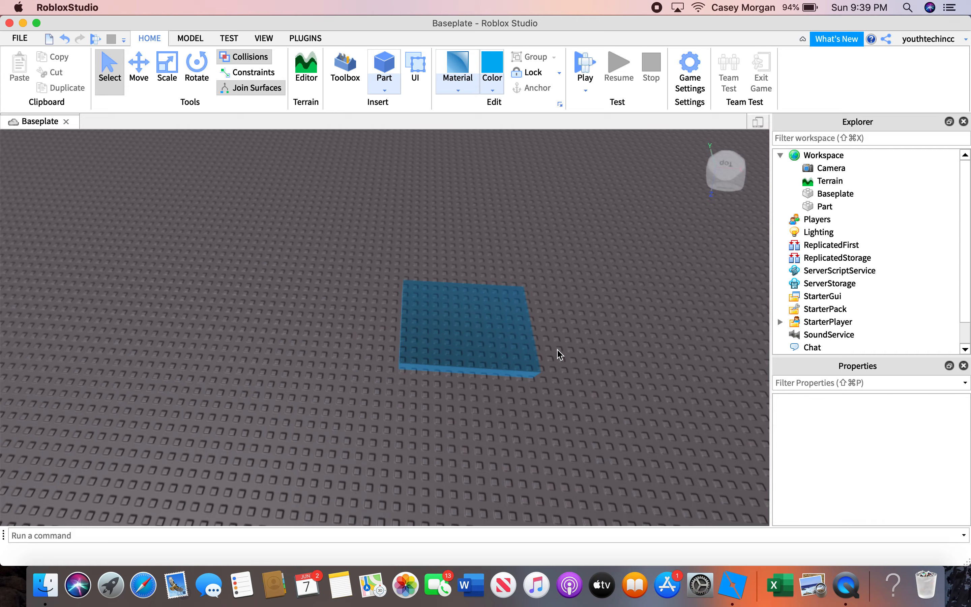
{"action": "scroll", "coordinate": [561, 351], "scroll_direction": "up", "scroll_amount": 3}
{"action": "right_click_drag", "start_coordinate": [561, 352], "coordinate": [556, 351]}
{"action": "scroll", "coordinate": [556, 350], "scroll_direction": "down", "scroll_amount": 4}
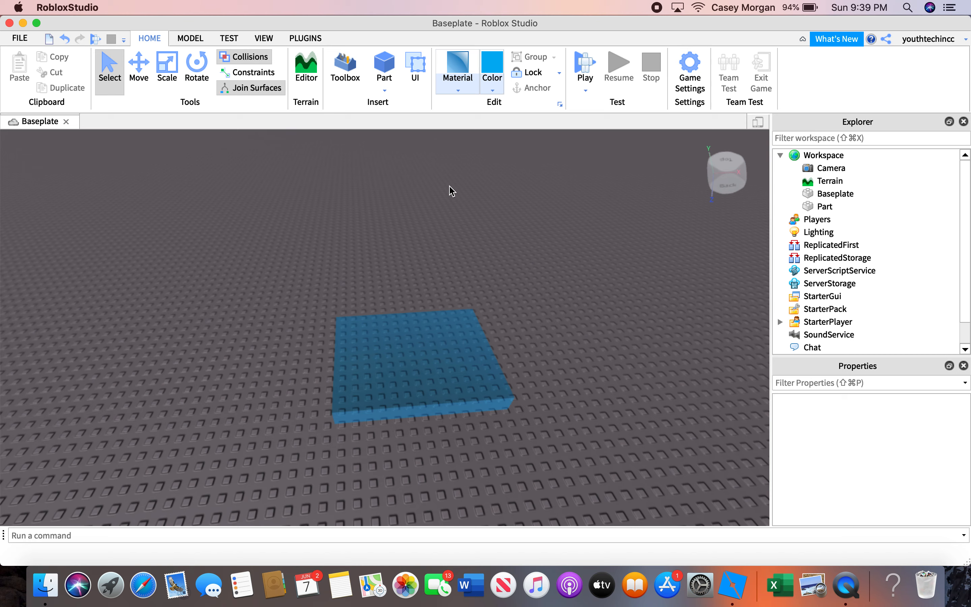
Step: Cut the transparent glass slab out of the workspace and insert a new block part on the baseplate
{"action": "left_click", "coordinate": [391, 377]}
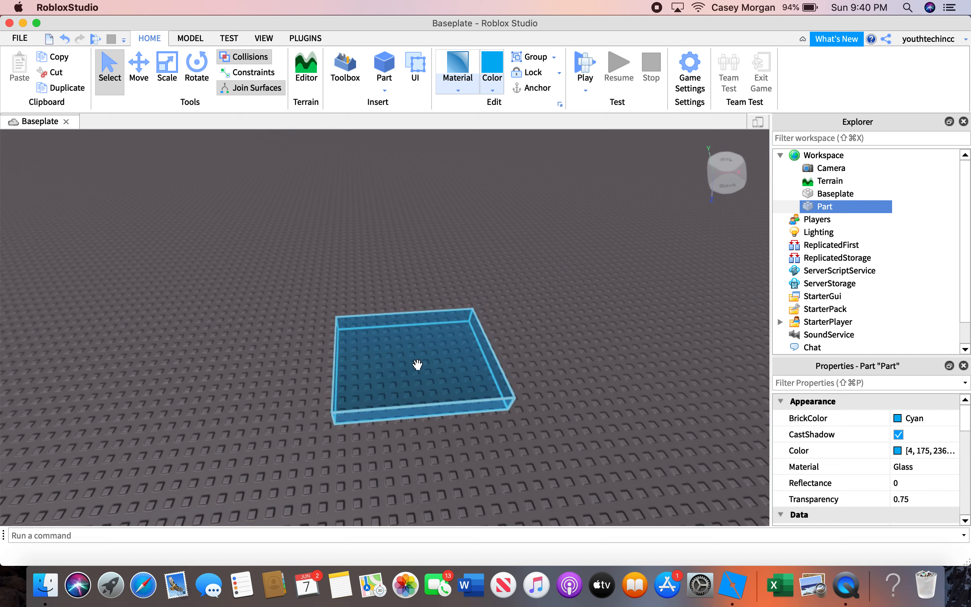
{"action": "left_click", "coordinate": [52, 72]}
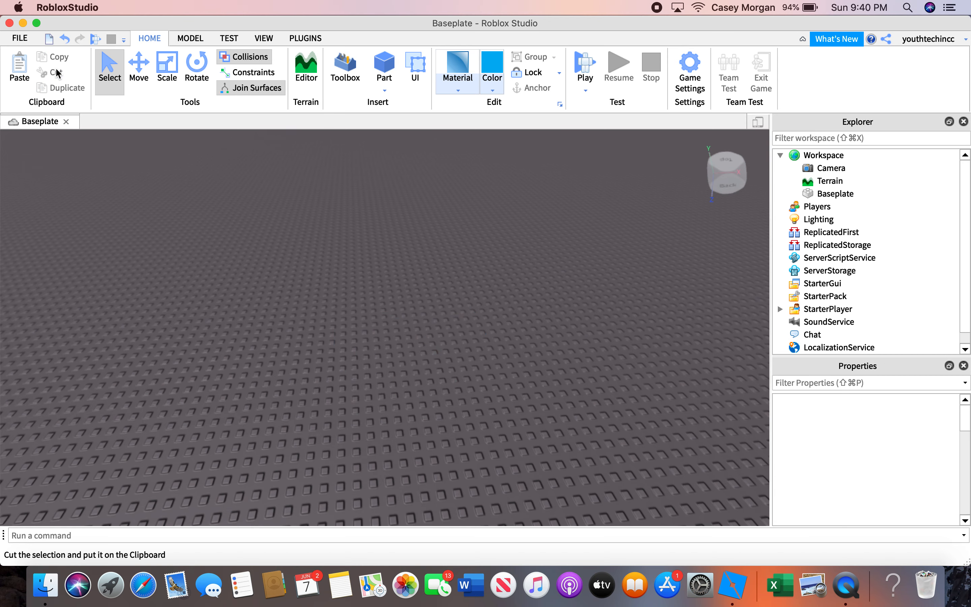
{"action": "right_click_drag", "start_coordinate": [494, 428], "coordinate": [494, 430]}
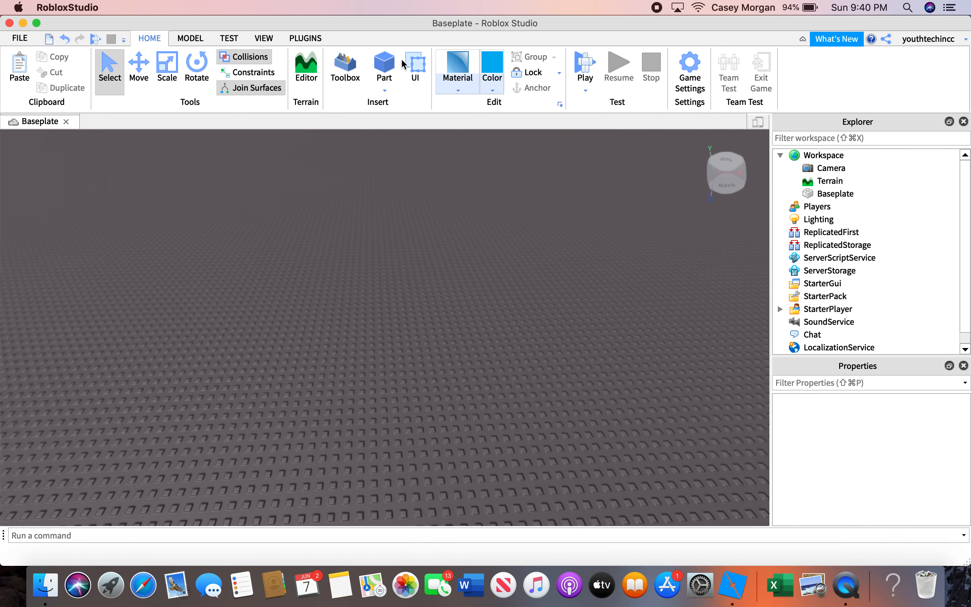
{"action": "left_click", "coordinate": [393, 72]}
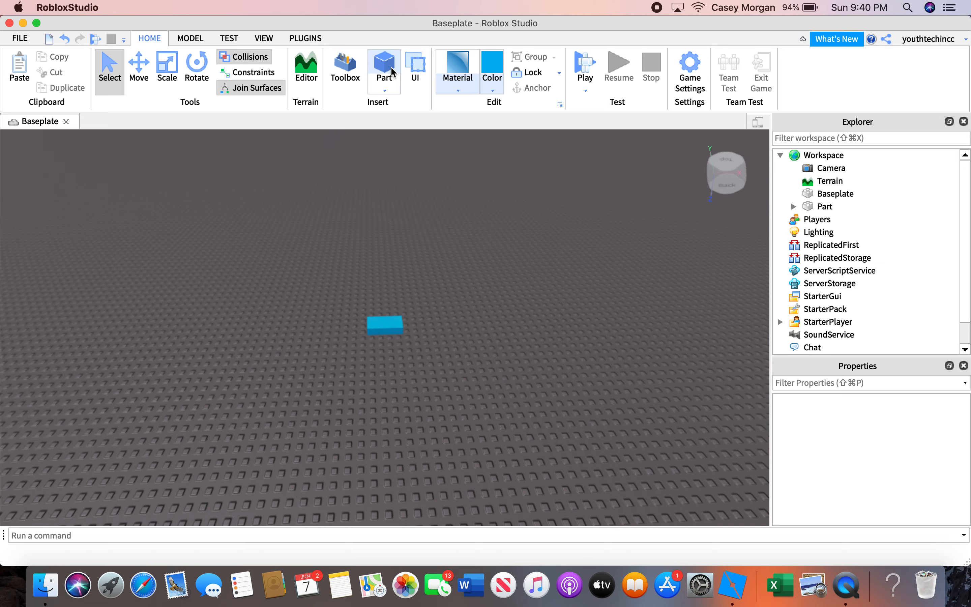
{"action": "right_click_drag", "start_coordinate": [405, 262], "coordinate": [404, 262]}
{"action": "scroll", "coordinate": [405, 263], "scroll_direction": "up", "scroll_amount": 5}
{"action": "scroll", "coordinate": [406, 267], "scroll_direction": "down", "scroll_amount": 5}
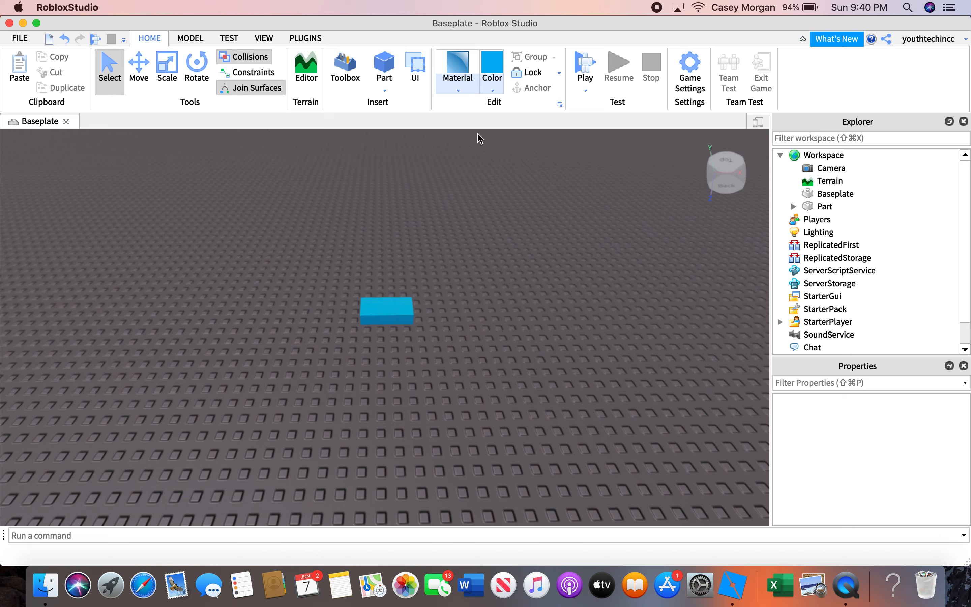
Step: Change the new part's material to Concrete and its color to medium stone grey
{"action": "left_click", "coordinate": [389, 321]}
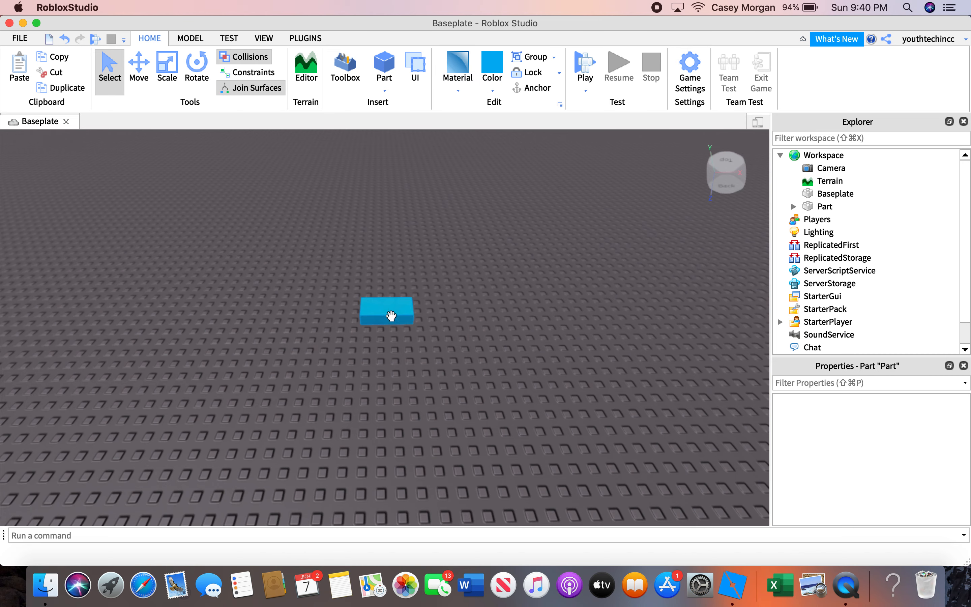
{"action": "left_click", "coordinate": [461, 86]}
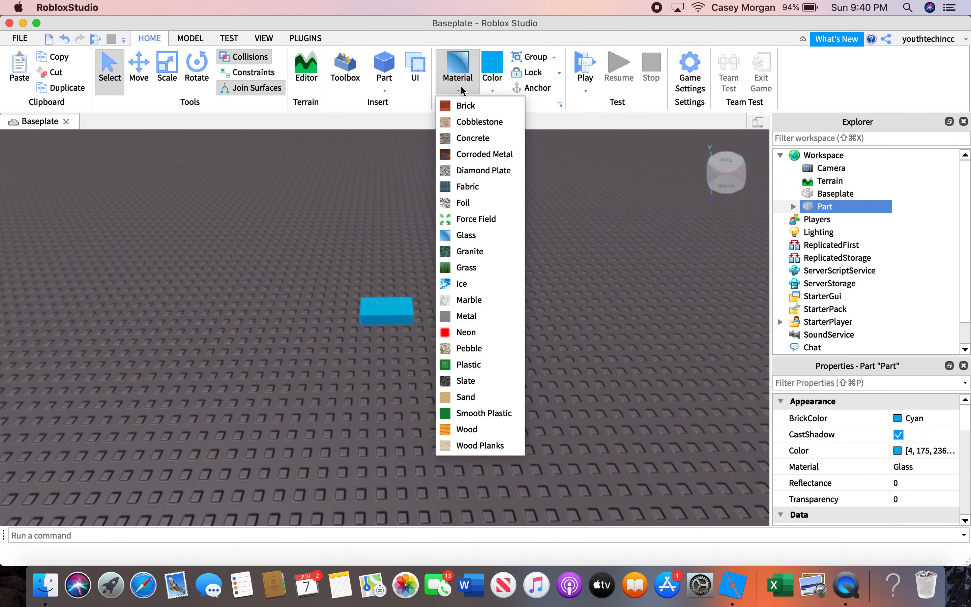
{"action": "left_click", "coordinate": [469, 139]}
{"action": "left_click", "coordinate": [493, 91]}
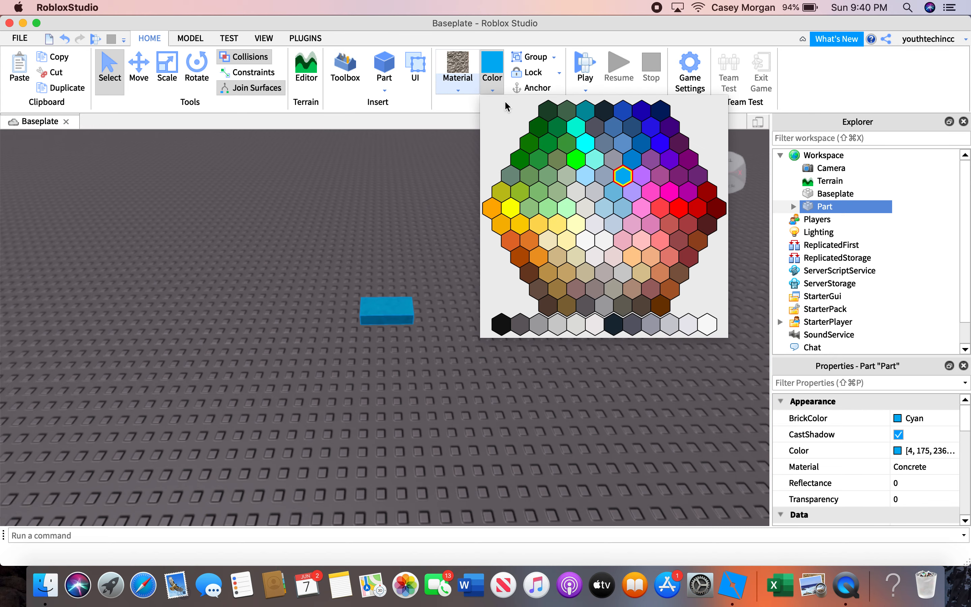
{"action": "left_click", "coordinate": [539, 324]}
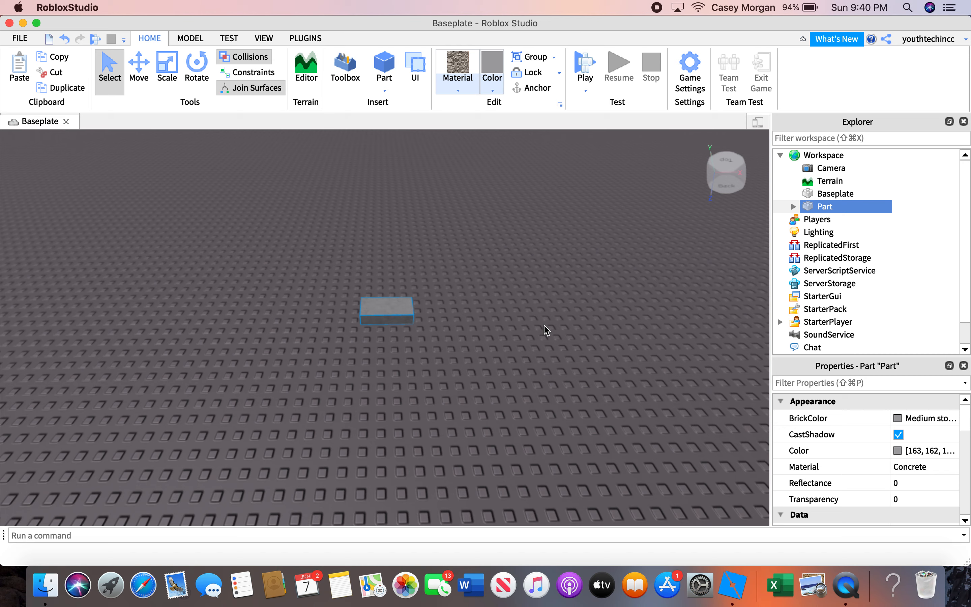
Step: Stretch the concrete part lengthwise and sideways with Scale into a large, flat, roughly square slab
{"action": "left_click", "coordinate": [168, 72]}
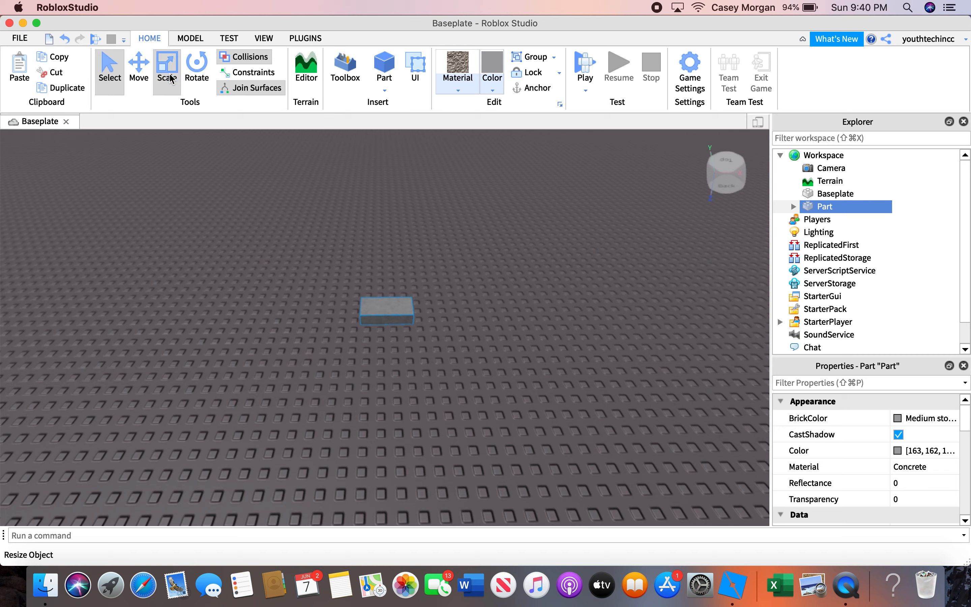
{"action": "left_click_drag", "start_coordinate": [388, 341], "coordinate": [396, 533]}
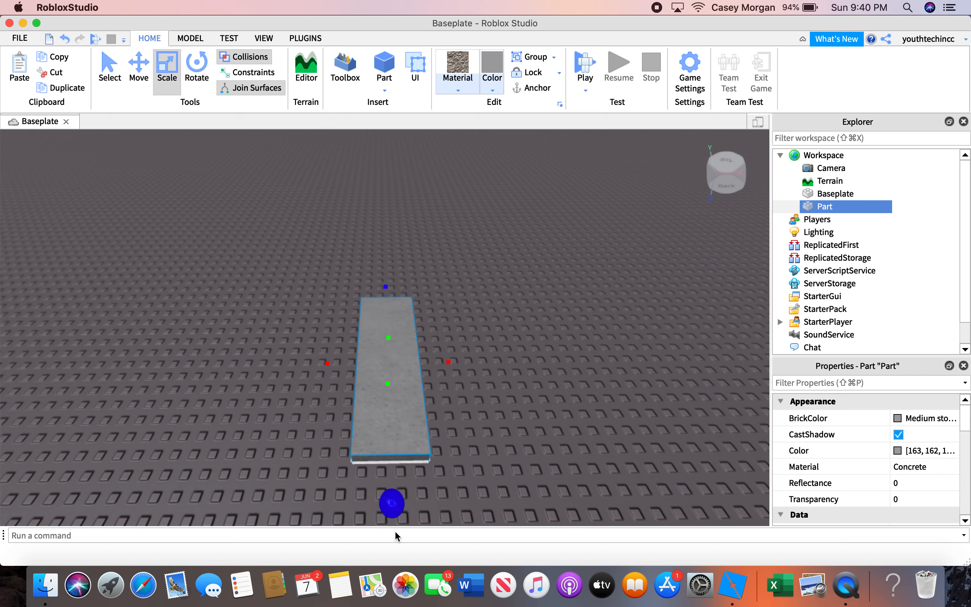
{"action": "left_click_drag", "start_coordinate": [450, 363], "coordinate": [754, 356]}
{"action": "scroll", "coordinate": [565, 429], "scroll_direction": "down", "scroll_amount": 2}
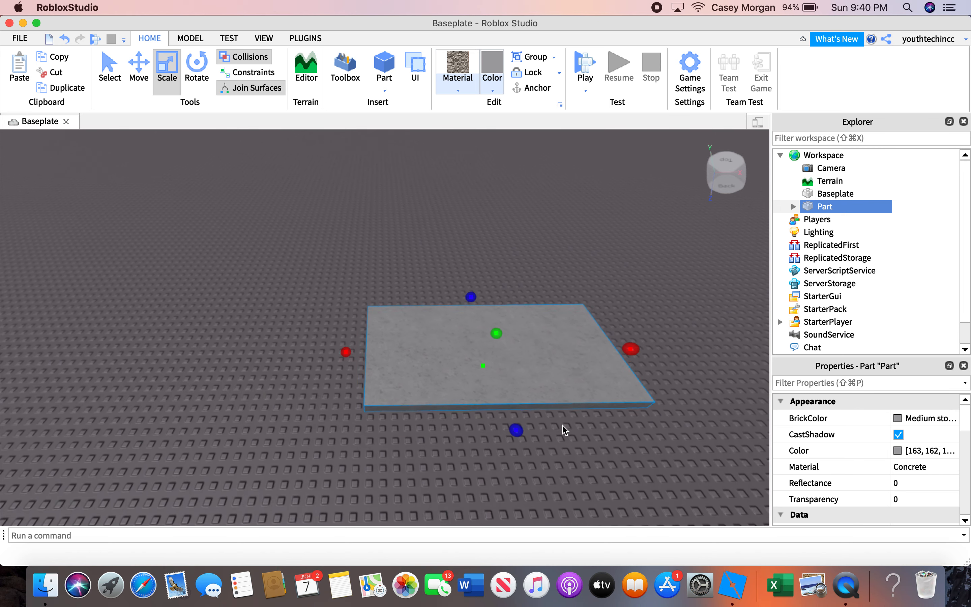
{"action": "right_click_drag", "start_coordinate": [565, 430], "coordinate": [564, 436]}
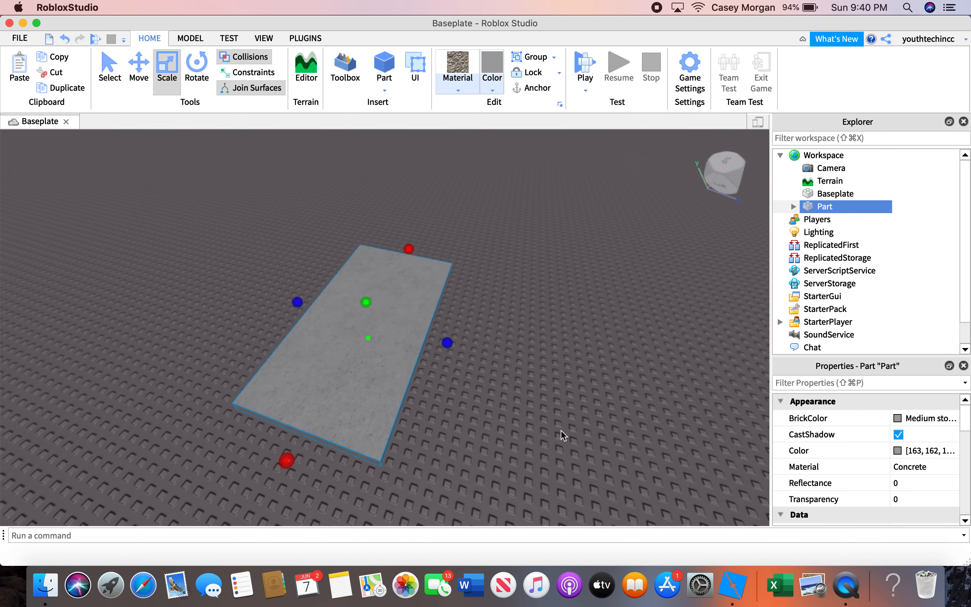
{"action": "left_click_drag", "start_coordinate": [449, 344], "coordinate": [617, 389]}
{"action": "scroll", "coordinate": [617, 394], "scroll_direction": "down", "scroll_amount": 3}
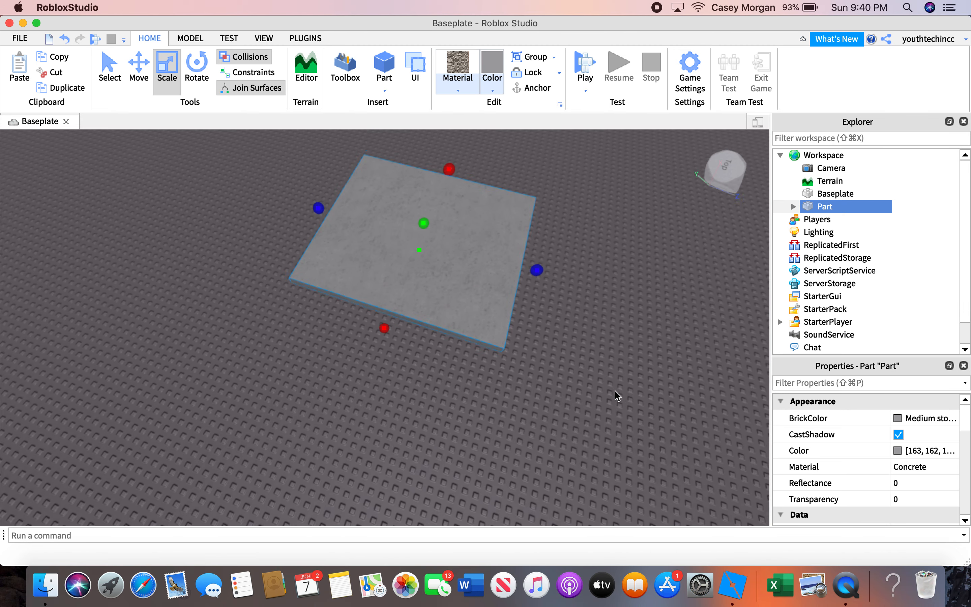
Step: Insert another block part and place it on the near corner of the concrete slab
{"action": "right_click_drag", "start_coordinate": [617, 395], "coordinate": [616, 381]}
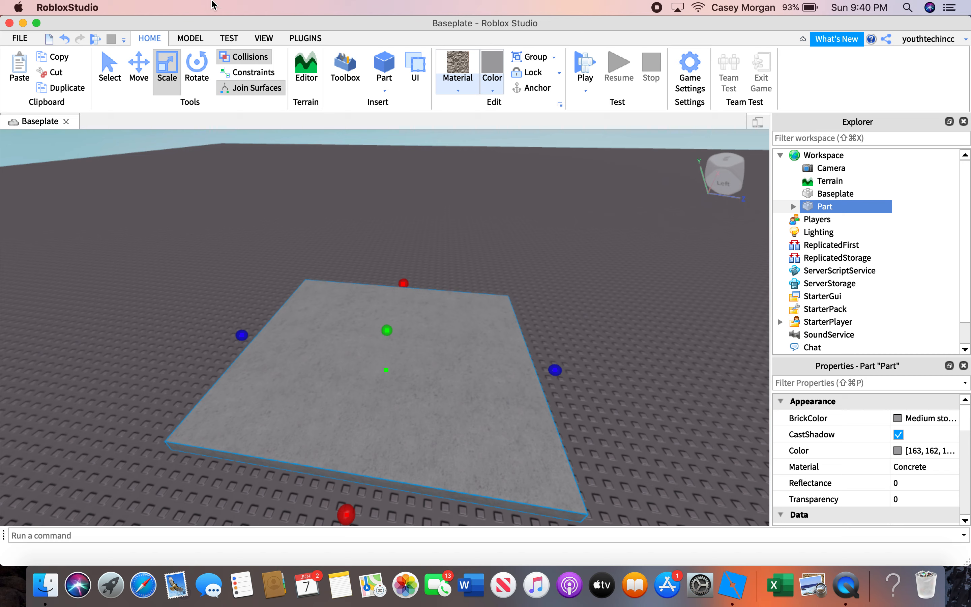
{"action": "left_click", "coordinate": [391, 69]}
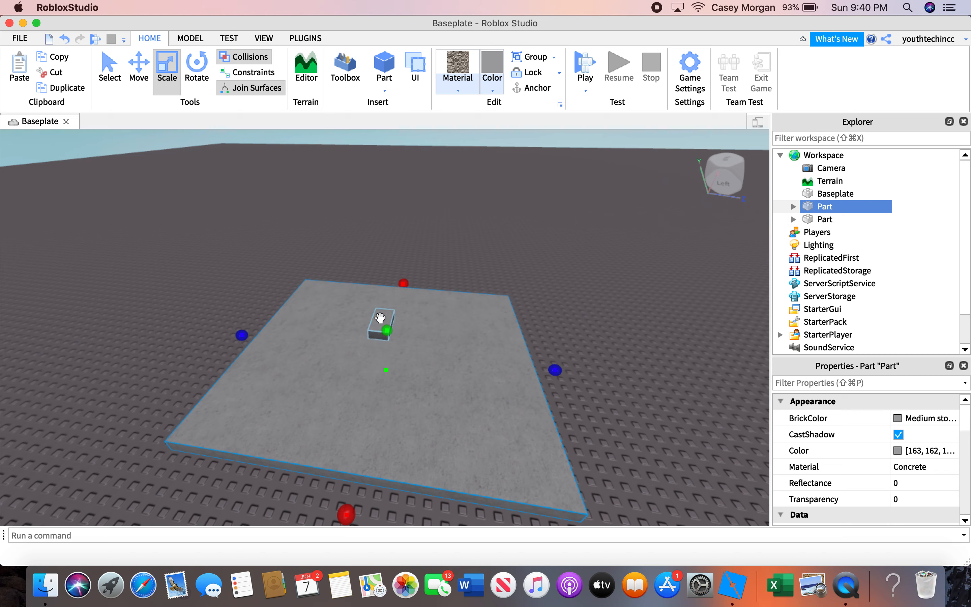
{"action": "mouse_move", "coordinate": [376, 330]}
{"action": "left_mouse_down"}
{"action": "mouse_move", "coordinate": [357, 324]}
{"action": "mouse_move", "coordinate": [239, 394]}
{"action": "mouse_move", "coordinate": [191, 405]}
{"action": "left_mouse_up"}
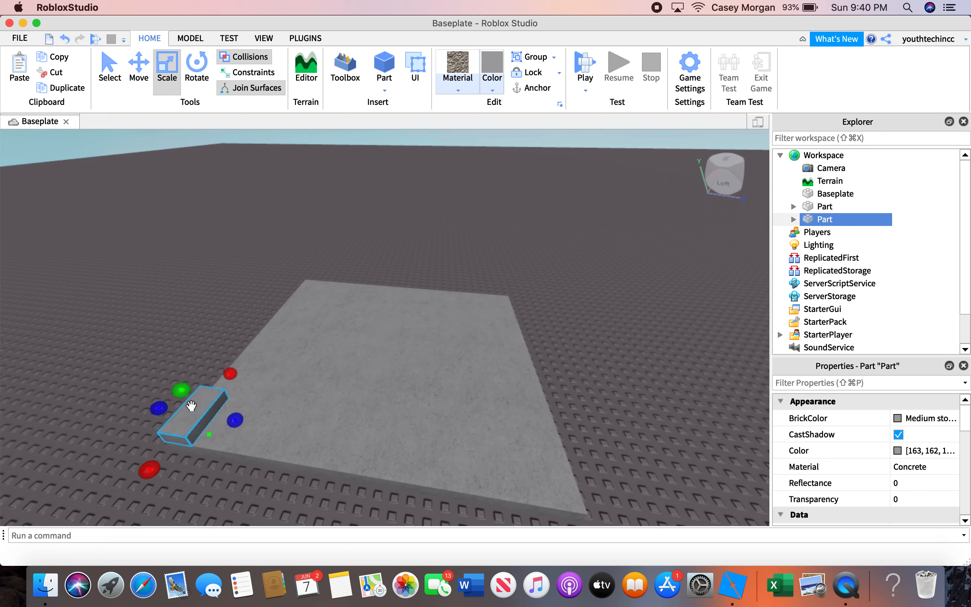
Step: Change the new part's material to Brick and its color to Maroon
{"action": "left_click", "coordinate": [456, 80]}
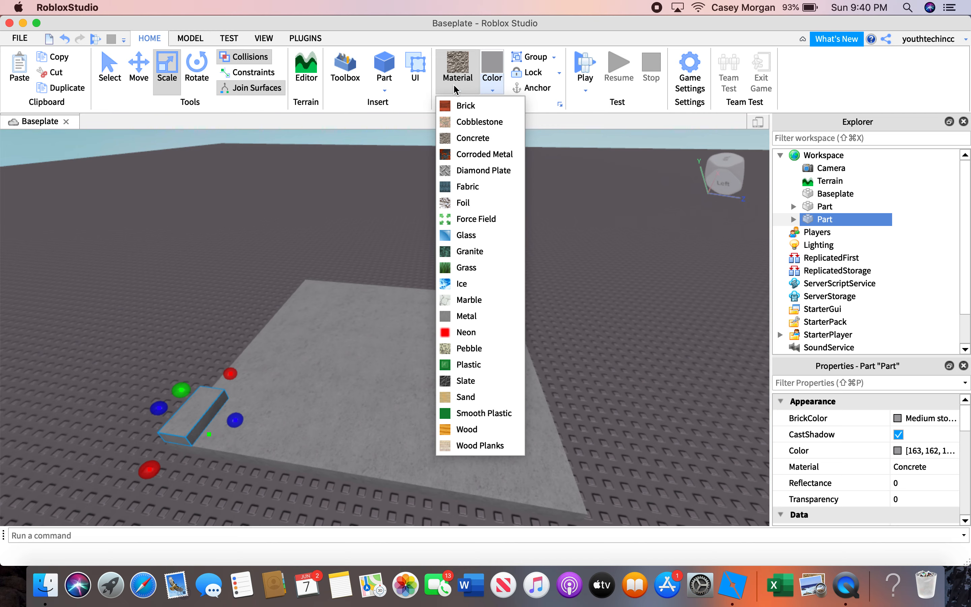
{"action": "left_click", "coordinate": [457, 106]}
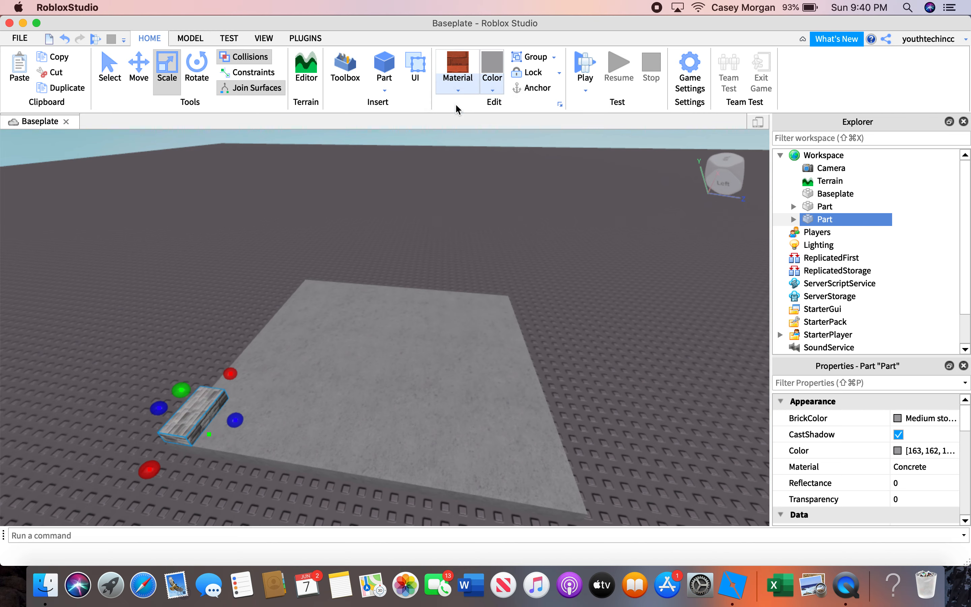
{"action": "left_click", "coordinate": [489, 91]}
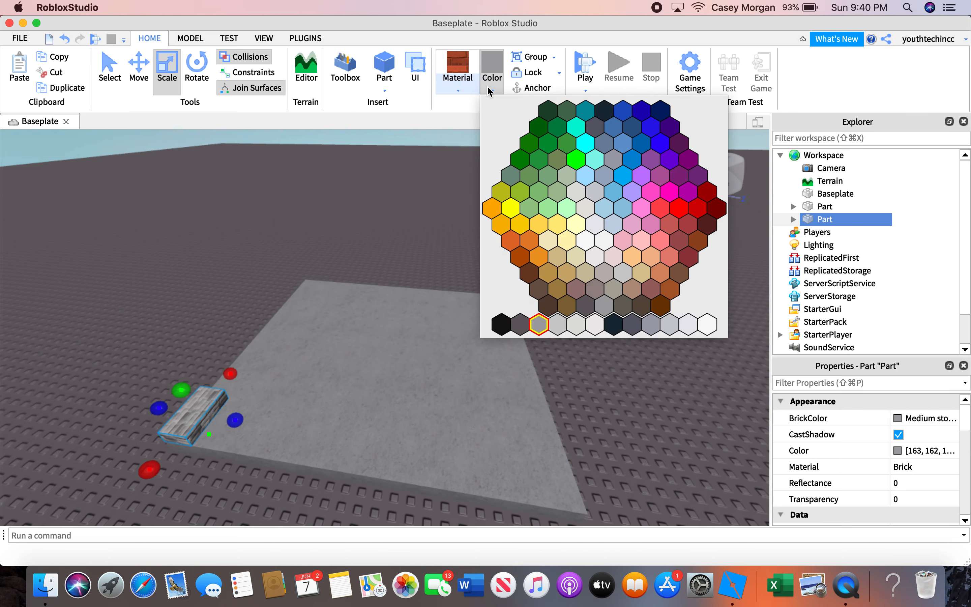
{"action": "left_click", "coordinate": [715, 209]}
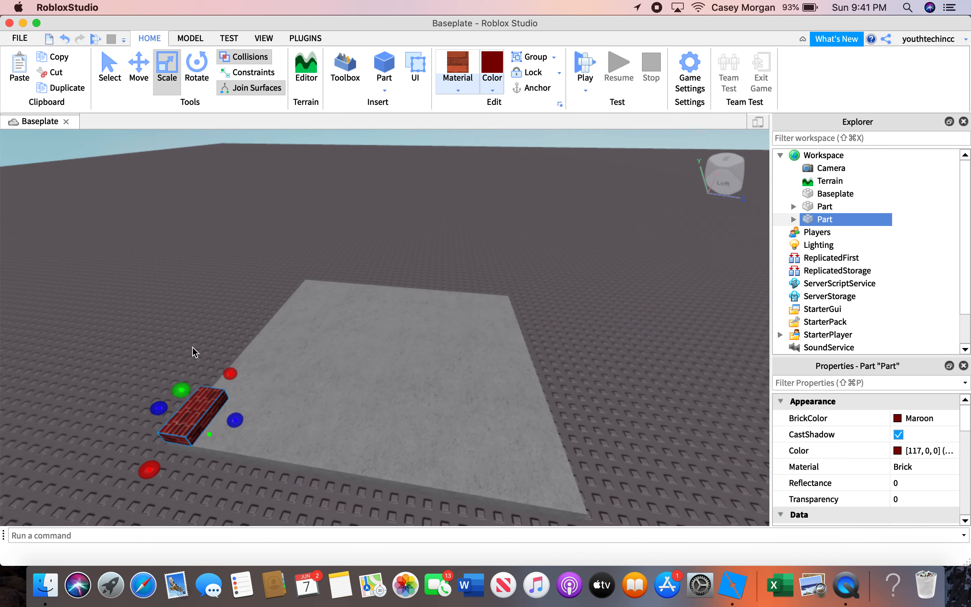
Step: Stretch the brick part lengthwise until it spans one full edge of the concrete slab
{"action": "right_click_drag", "start_coordinate": [196, 339], "coordinate": [196, 340]}
{"action": "key", "text": "d"}
{"action": "left_click_drag", "start_coordinate": [293, 303], "coordinate": [254, 327]}
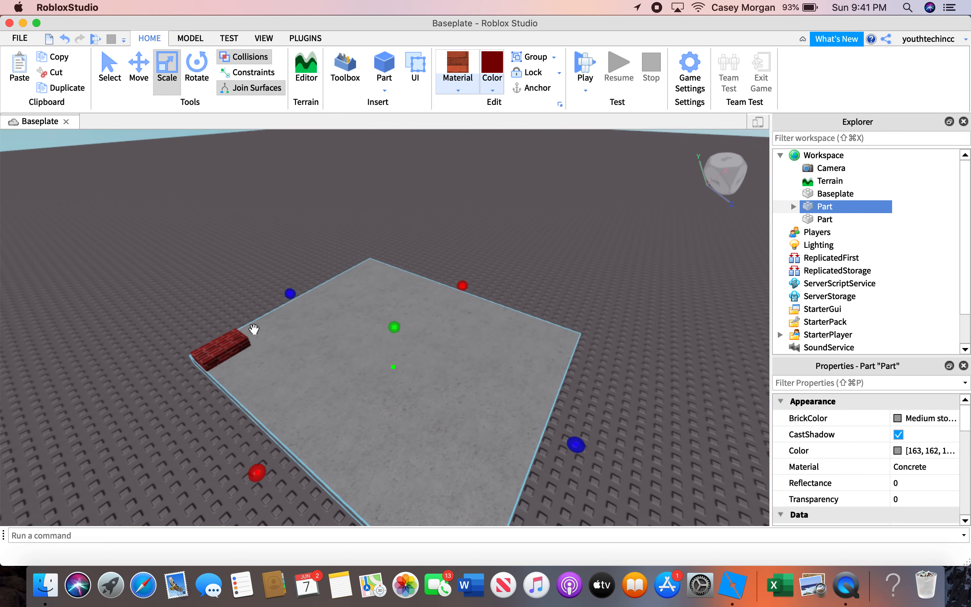
{"action": "key", "text": "a"}
{"action": "key", "text": "w"}
{"action": "left_click_drag", "start_coordinate": [370, 366], "coordinate": [362, 361]}
{"action": "key", "text": "d"}
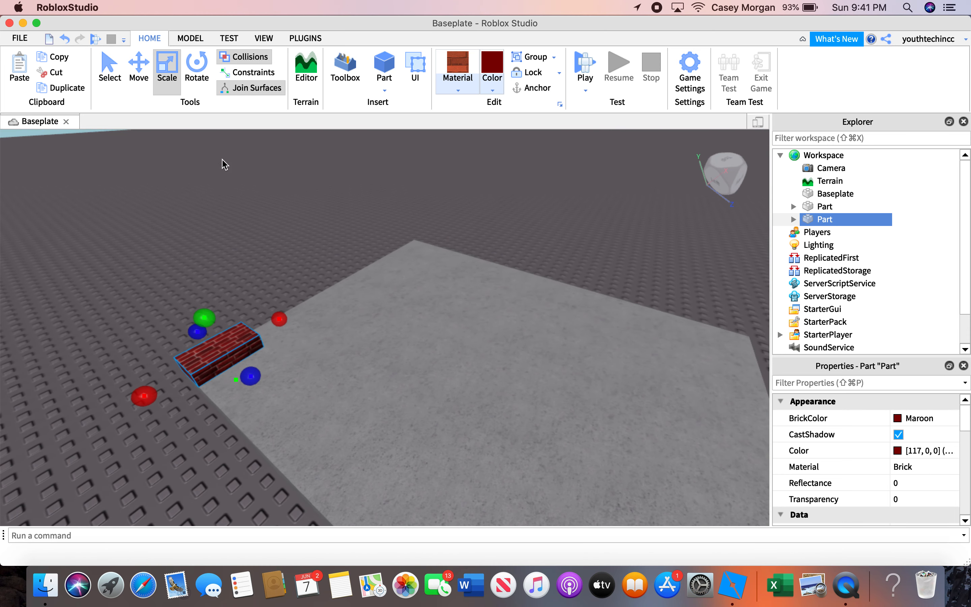
{"action": "key", "text": "s"}
{"action": "left_click_drag", "start_coordinate": [299, 320], "coordinate": [481, 246]}
{"action": "key", "text": "d"}
{"action": "right_click_drag", "start_coordinate": [481, 247], "coordinate": [484, 251]}
{"action": "left_click_drag", "start_coordinate": [521, 263], "coordinate": [540, 267]}
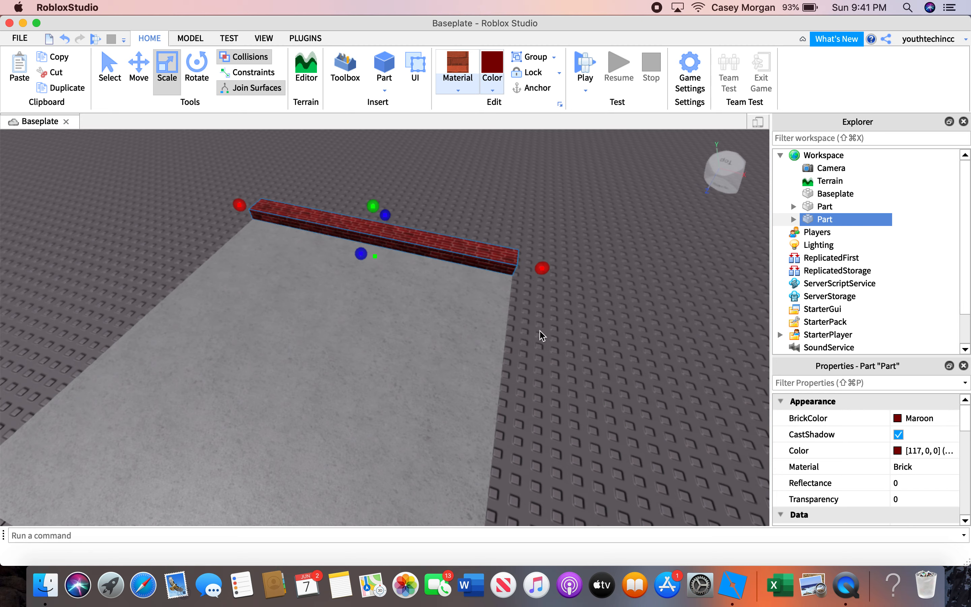
Step: Raise the height of the long brick strip to form the first wall
{"action": "scroll", "coordinate": [540, 336], "scroll_direction": "down", "scroll_amount": 2}
{"action": "right_click_drag", "start_coordinate": [540, 336], "coordinate": [537, 323]}
{"action": "left_click_drag", "start_coordinate": [355, 273], "coordinate": [348, 168]}
{"action": "scroll", "coordinate": [606, 377], "scroll_direction": "up", "scroll_amount": 2}
{"action": "right_click_drag", "start_coordinate": [606, 377], "coordinate": [605, 378]}
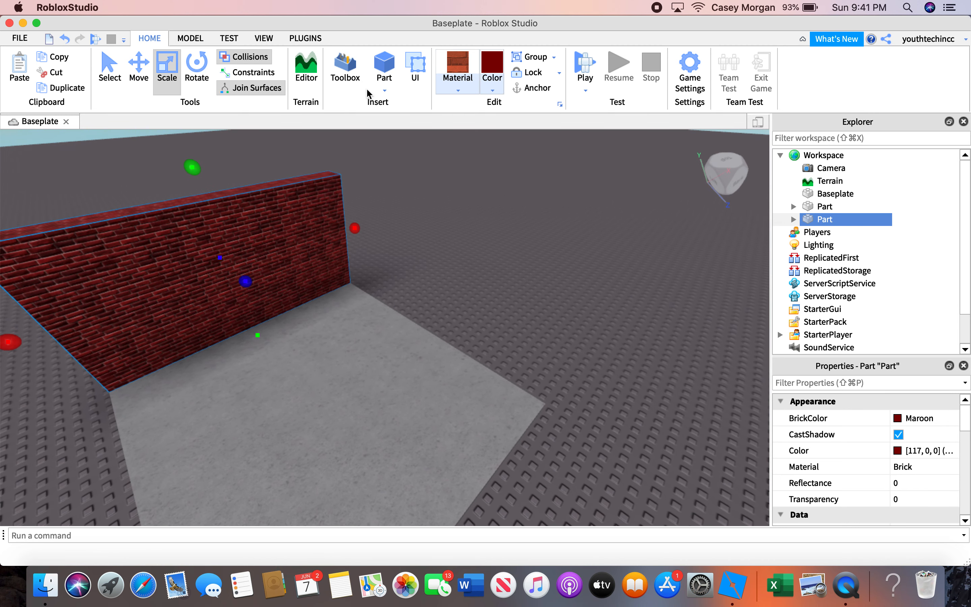
Step: Insert a second brick part on the slab and rotate it a quarter turn about its vertical axis
{"action": "left_click", "coordinate": [382, 72]}
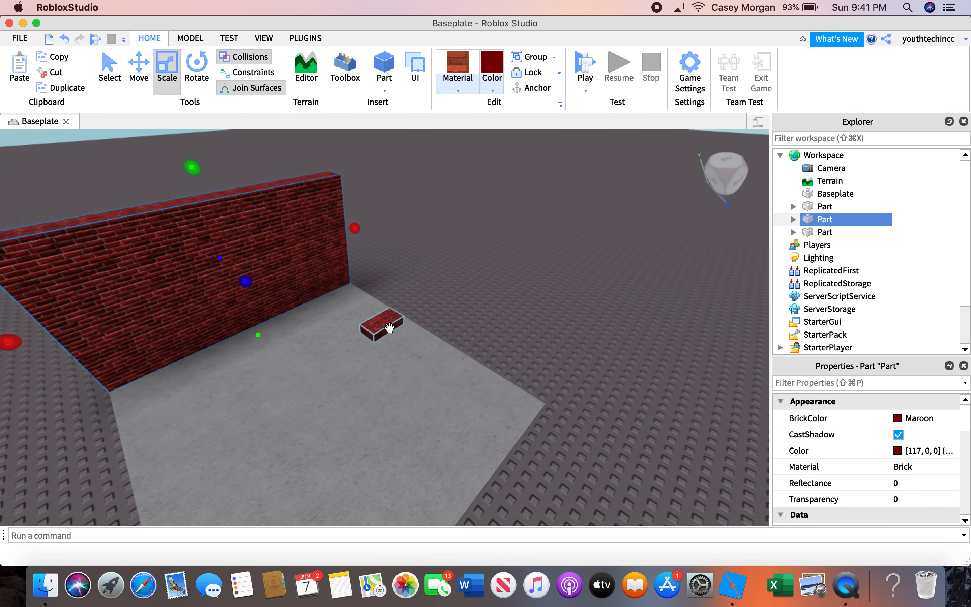
{"action": "left_click", "coordinate": [389, 328]}
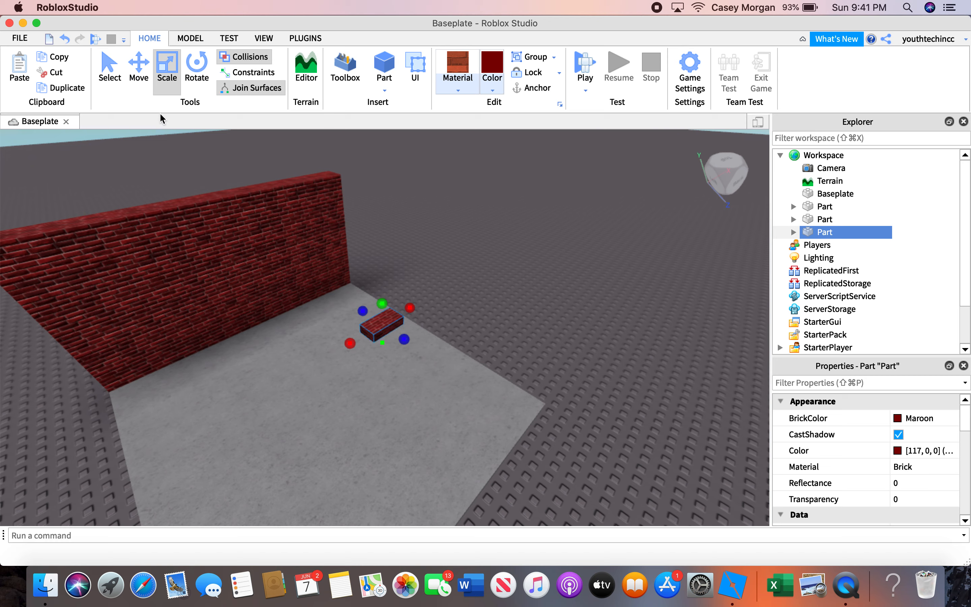
{"action": "left_click", "coordinate": [194, 82]}
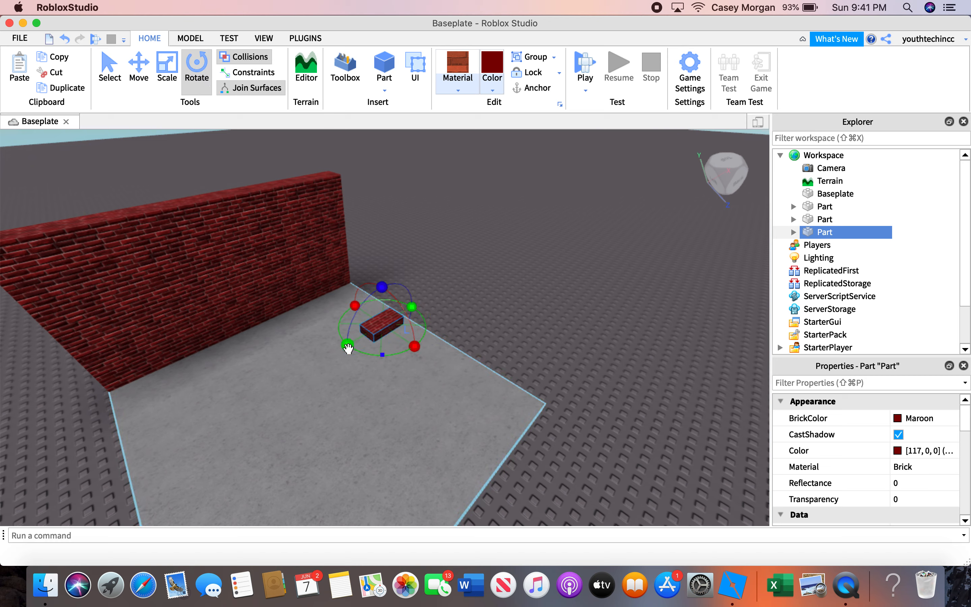
{"action": "left_click_drag", "start_coordinate": [347, 348], "coordinate": [433, 352]}
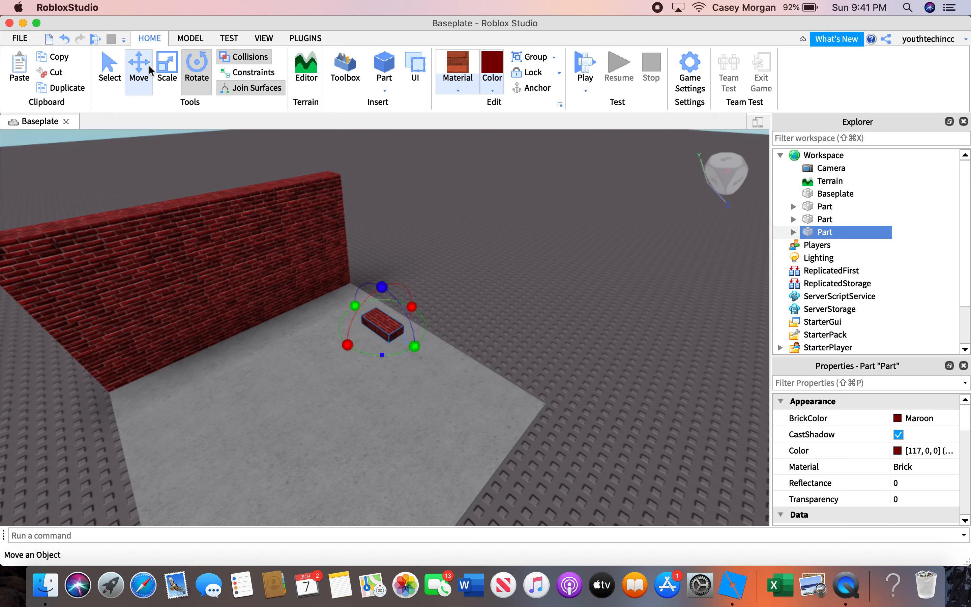
Step: Move the rotated brick part into the slab corner at the end of the first wall
{"action": "left_click", "coordinate": [150, 70]}
{"action": "left_click_drag", "start_coordinate": [388, 325], "coordinate": [374, 281]}
{"action": "scroll", "coordinate": [420, 271], "scroll_direction": "down", "scroll_amount": 3}
{"action": "right_click_drag", "start_coordinate": [420, 271], "coordinate": [423, 269]}
{"action": "scroll", "coordinate": [423, 269], "scroll_direction": "up", "scroll_amount": 3}
{"action": "key", "text": "d"}
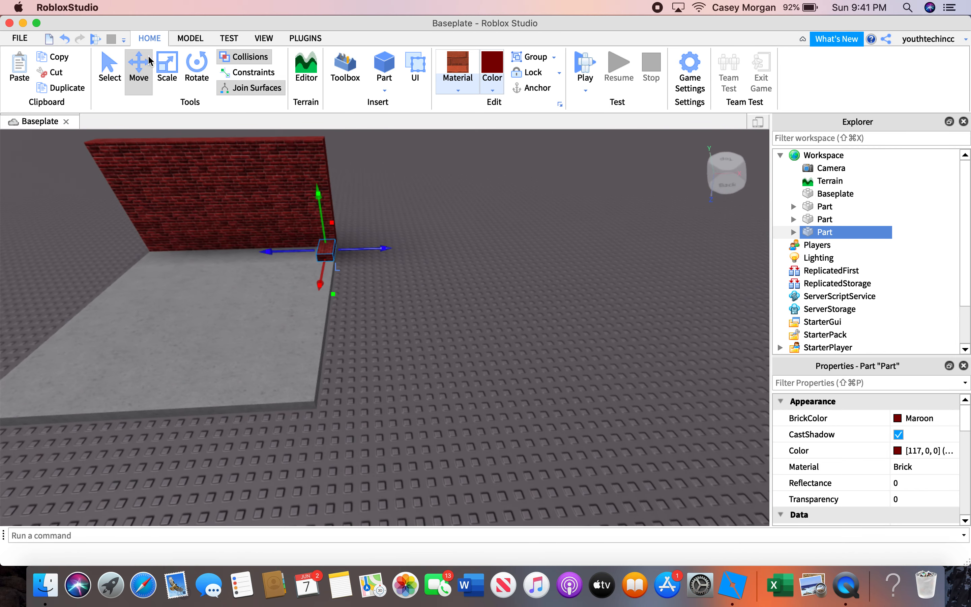
Step: Scale the corner brick part lengthwise along the slab edge perpendicular to the first wall
{"action": "left_click", "coordinate": [166, 66]}
{"action": "left_click", "coordinate": [191, 38]}
{"action": "scroll", "coordinate": [323, 278], "scroll_direction": "down", "scroll_amount": 3}
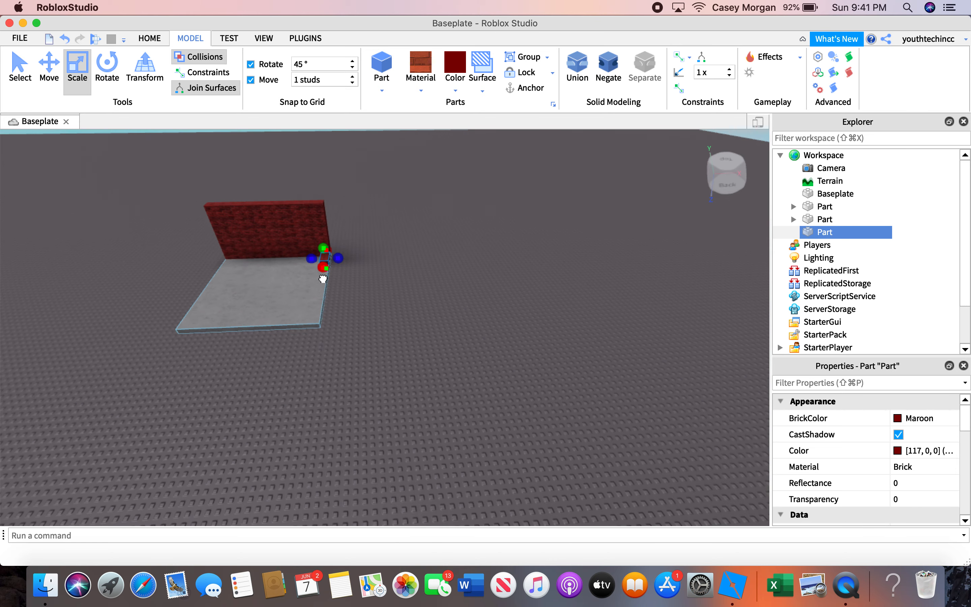
{"action": "scroll", "coordinate": [319, 321], "scroll_direction": "down", "scroll_amount": 2}
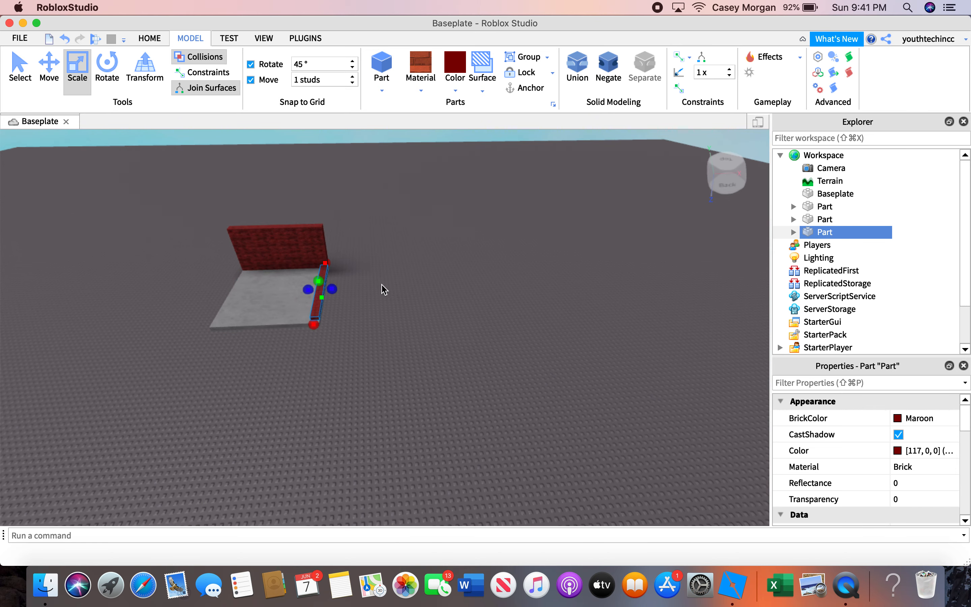
{"action": "scroll", "coordinate": [392, 293], "scroll_direction": "down", "scroll_amount": 3}
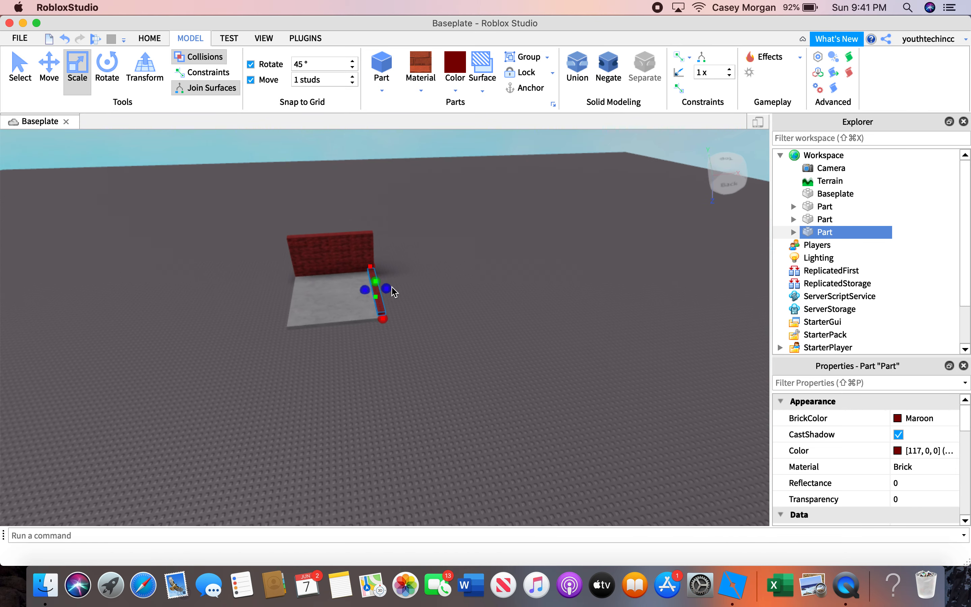
Step: Raise the second brick strip to the first wall's height and deselect it
{"action": "key", "text": "w"}
{"action": "right_click_drag", "start_coordinate": [418, 234], "coordinate": [418, 234]}
{"action": "left_click_drag", "start_coordinate": [424, 369], "coordinate": [431, 376]}
{"action": "left_click_drag", "start_coordinate": [361, 290], "coordinate": [367, 183]}
{"action": "right_click_drag", "start_coordinate": [367, 183], "coordinate": [524, 245]}
{"action": "right_click_drag", "start_coordinate": [636, 369], "coordinate": [639, 390]}
{"action": "left_click", "coordinate": [496, 358]}
{"action": "key", "text": "a"}
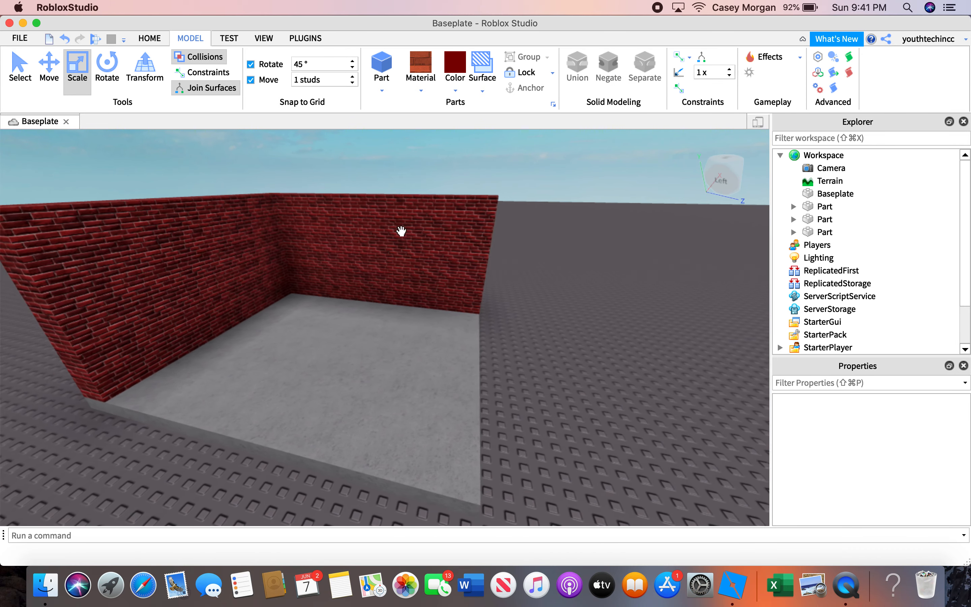
Step: Insert a third brick part on the edge opposite the first wall and scale it into a full-length wall matching the others' height
{"action": "left_click", "coordinate": [381, 64]}
{"action": "mouse_move", "coordinate": [381, 323]}
{"action": "left_mouse_down"}
{"action": "mouse_move", "coordinate": [485, 317]}
{"action": "mouse_move", "coordinate": [469, 536]}
{"action": "mouse_move", "coordinate": [419, 513]}
{"action": "mouse_move", "coordinate": [418, 522]}
{"action": "left_mouse_up"}
{"action": "scroll", "coordinate": [418, 522], "scroll_direction": "down", "scroll_amount": 2}
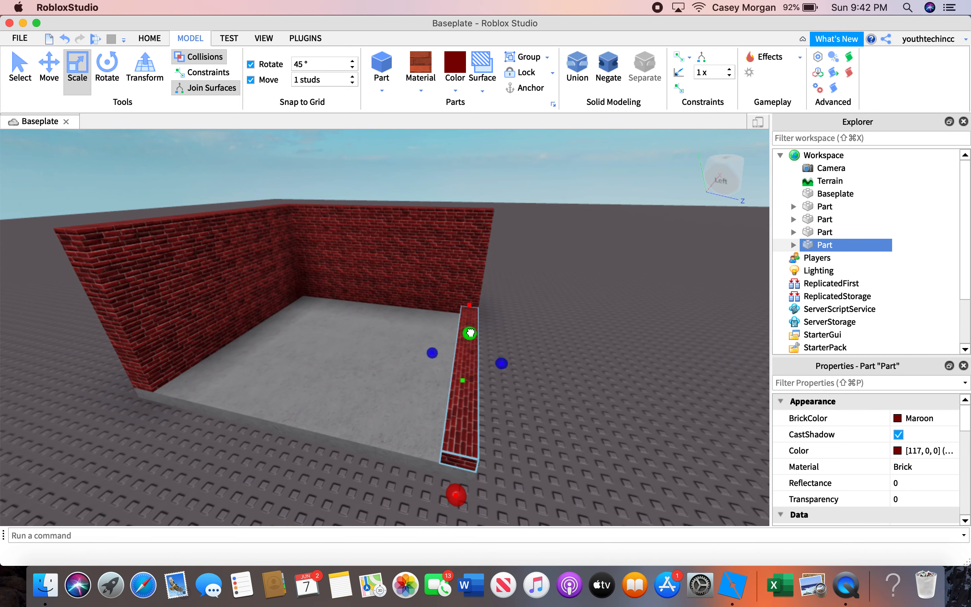
{"action": "mouse_move", "coordinate": [471, 333]}
{"action": "left_mouse_down"}
{"action": "mouse_move", "coordinate": [486, 204]}
{"action": "mouse_move", "coordinate": [479, 195]}
{"action": "left_mouse_up"}
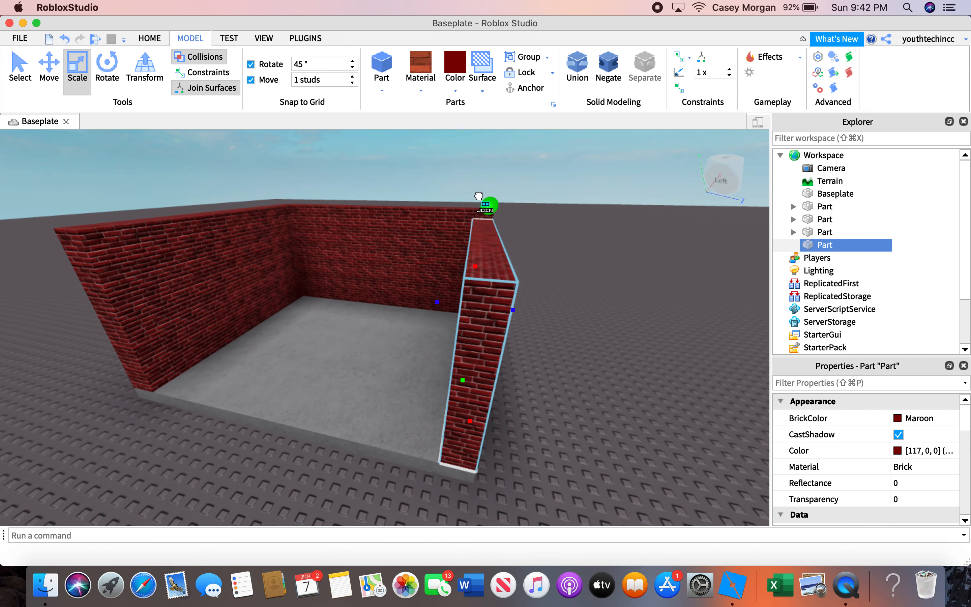
{"action": "key", "text": "a"}
{"action": "right_click_drag", "start_coordinate": [439, 457], "coordinate": [439, 458]}
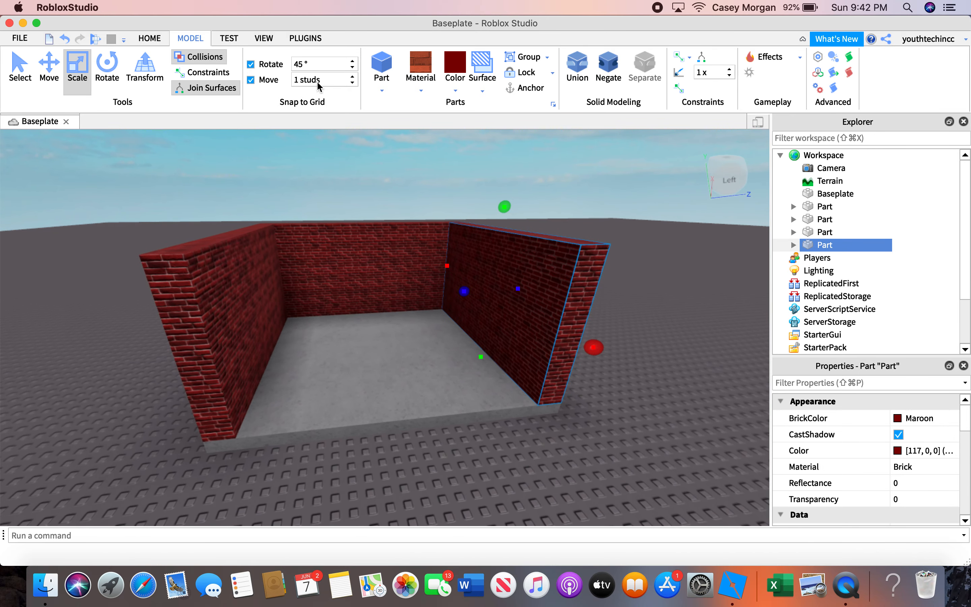
Step: Insert a brick part at the slab's open front edge and rotate it a quarter turn to run along that edge
{"action": "left_click", "coordinate": [381, 66]}
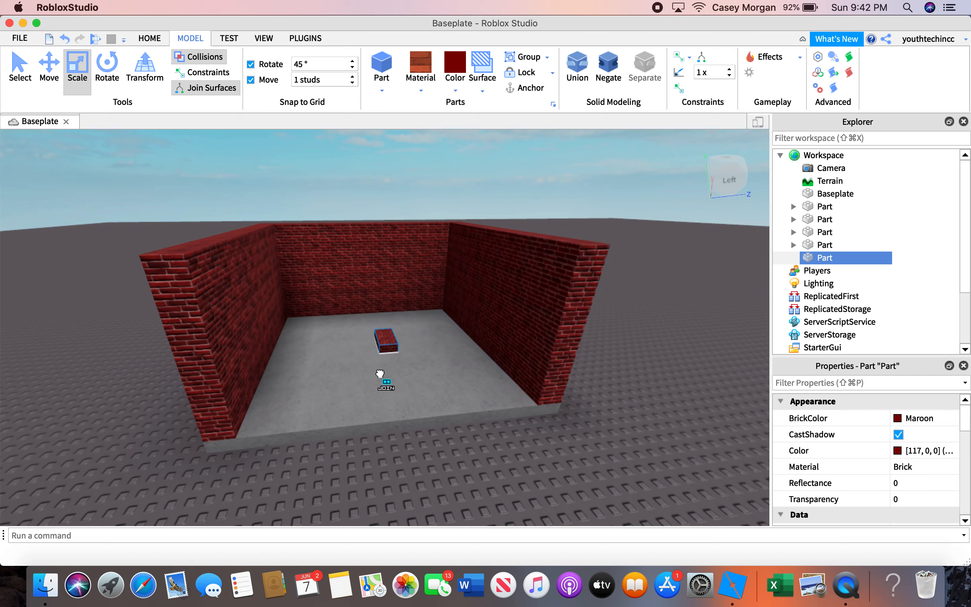
{"action": "left_click_drag", "start_coordinate": [381, 369], "coordinate": [355, 411]}
{"action": "left_click", "coordinate": [107, 67]}
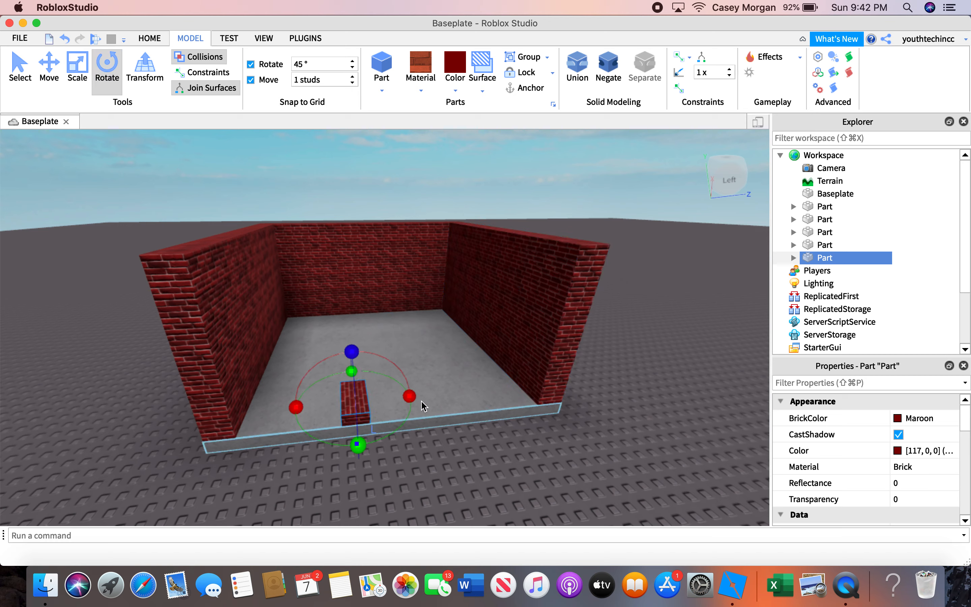
{"action": "left_click_drag", "start_coordinate": [359, 444], "coordinate": [449, 381]}
{"action": "left_click_drag", "start_coordinate": [344, 401], "coordinate": [326, 413]}
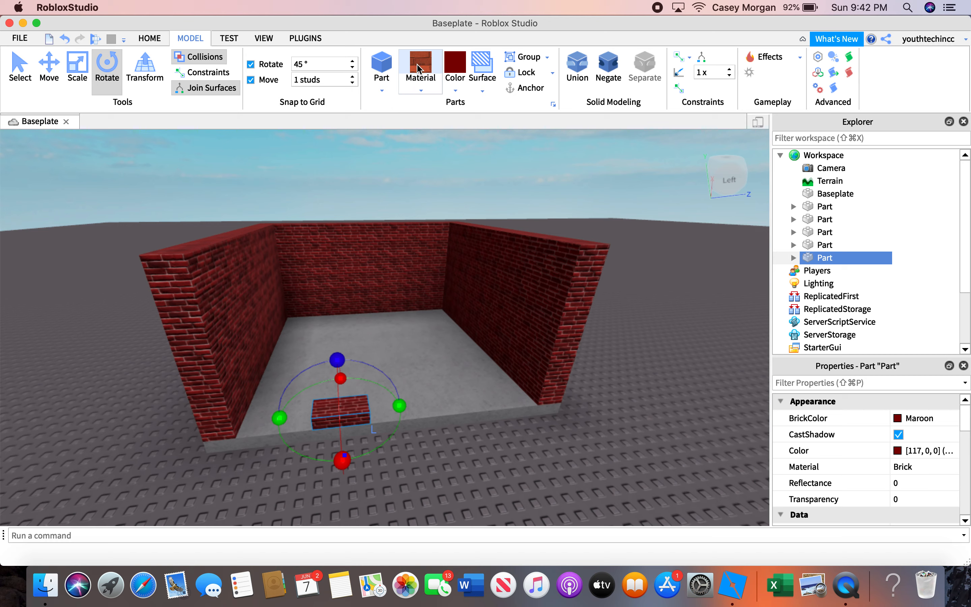
Step: Scale the front brick part into a full-height wall section mid-edge, leaving a gap on each side
{"action": "left_click", "coordinate": [89, 80]}
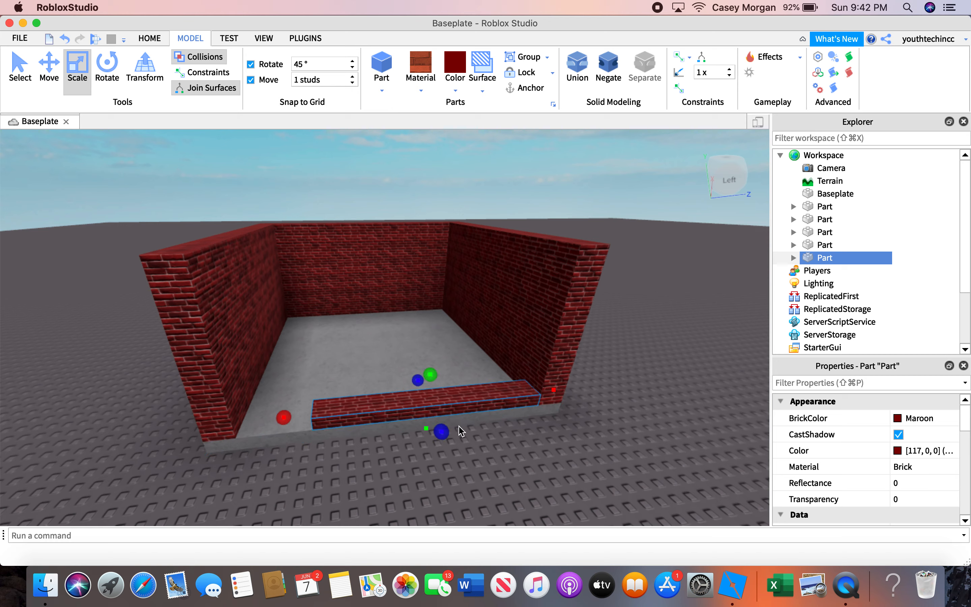
{"action": "left_click_drag", "start_coordinate": [287, 420], "coordinate": [371, 415]}
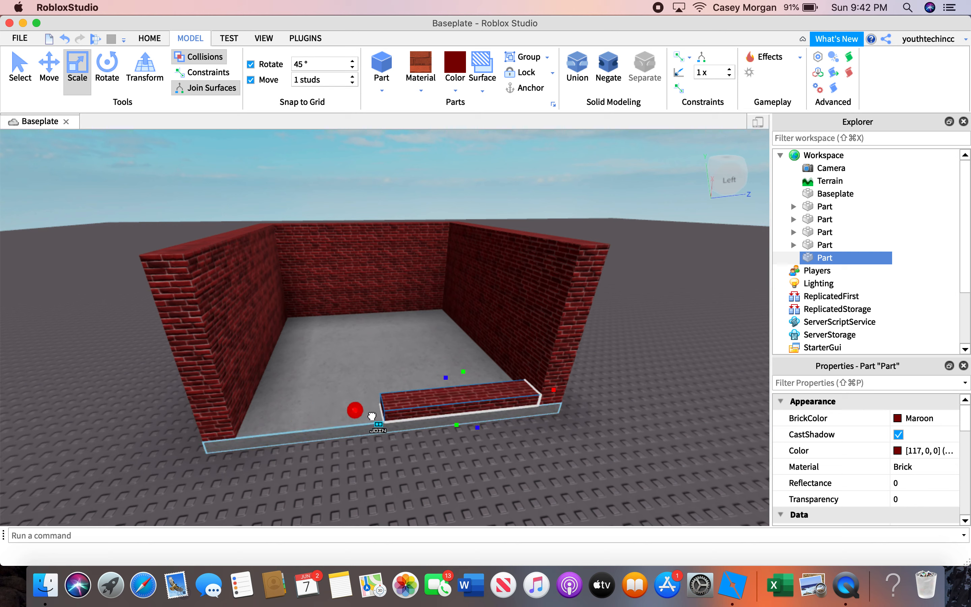
{"action": "left_click_drag", "start_coordinate": [490, 403], "coordinate": [363, 210]}
{"action": "key", "text": "d"}
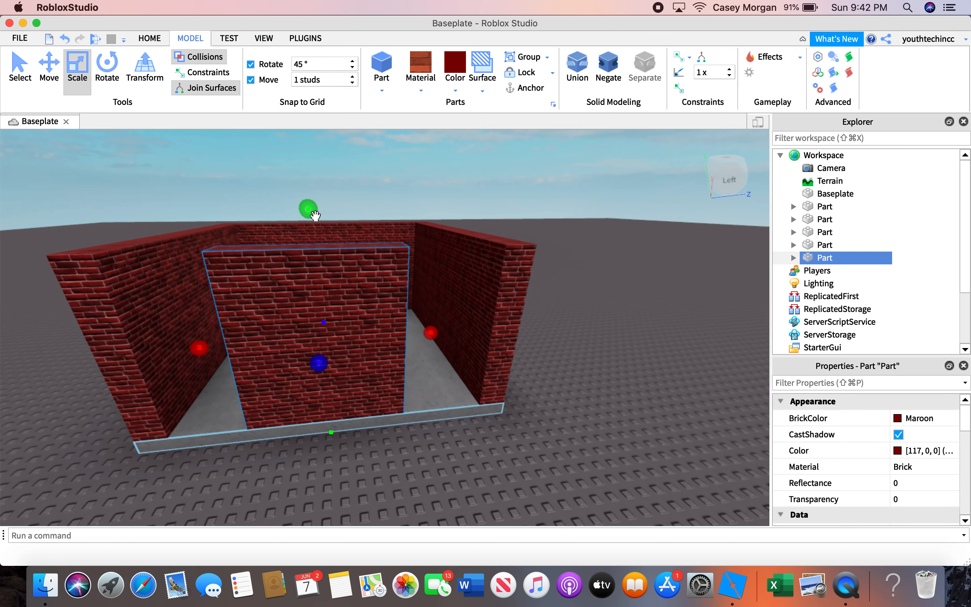
Step: Insert a brick part in the right-hand front gap, rotate it a quarter turn and set it on the slab's front edge
{"action": "left_click", "coordinate": [381, 68]}
{"action": "left_click_drag", "start_coordinate": [402, 238], "coordinate": [438, 379]}
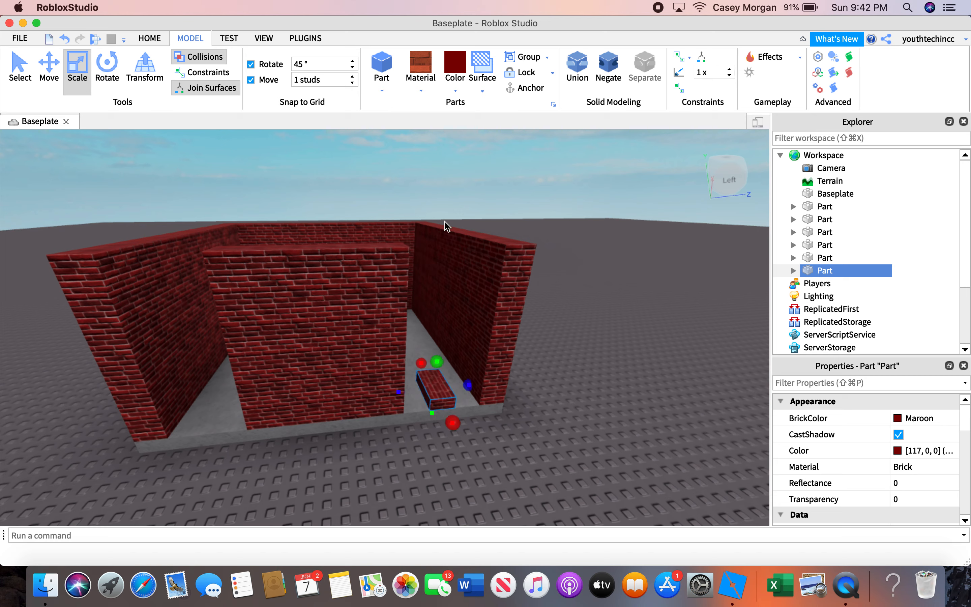
{"action": "left_click", "coordinate": [107, 67]}
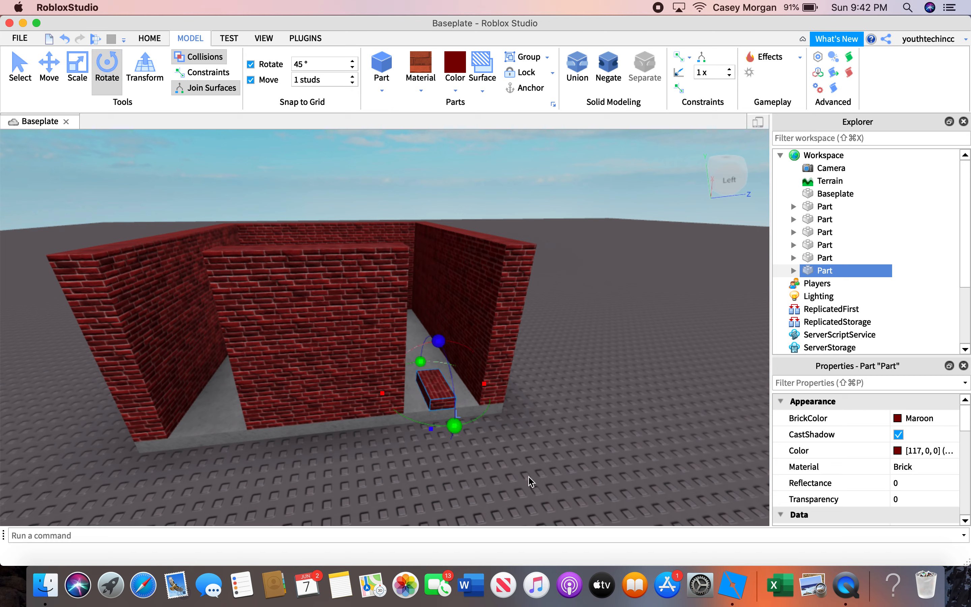
{"action": "left_click_drag", "start_coordinate": [506, 416], "coordinate": [505, 333]}
{"action": "left_click_drag", "start_coordinate": [432, 396], "coordinate": [454, 397]}
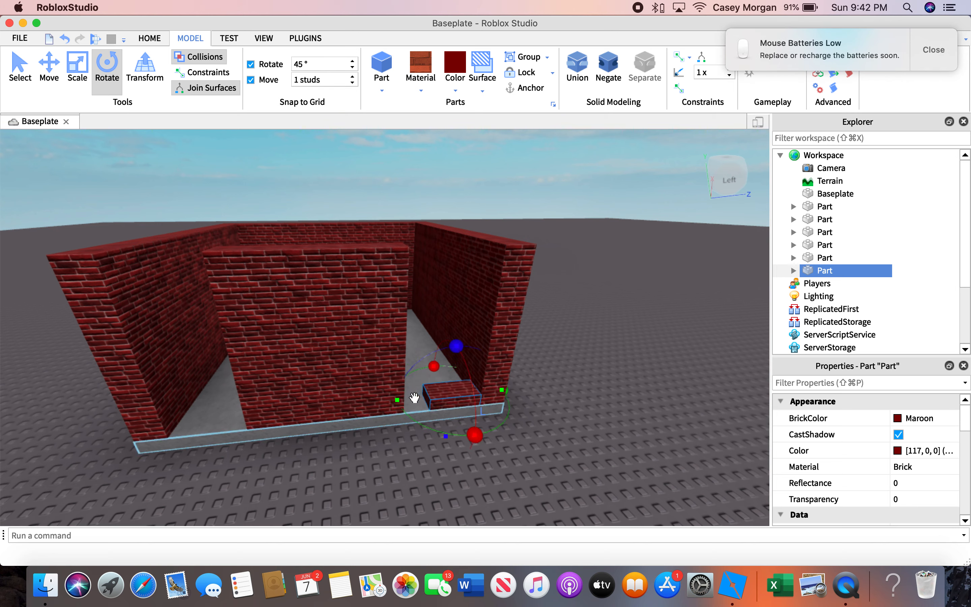
Step: Scale the brick part to fill the gap between the front and side walls and raise it slightly into a low wall
{"action": "left_click", "coordinate": [77, 65]}
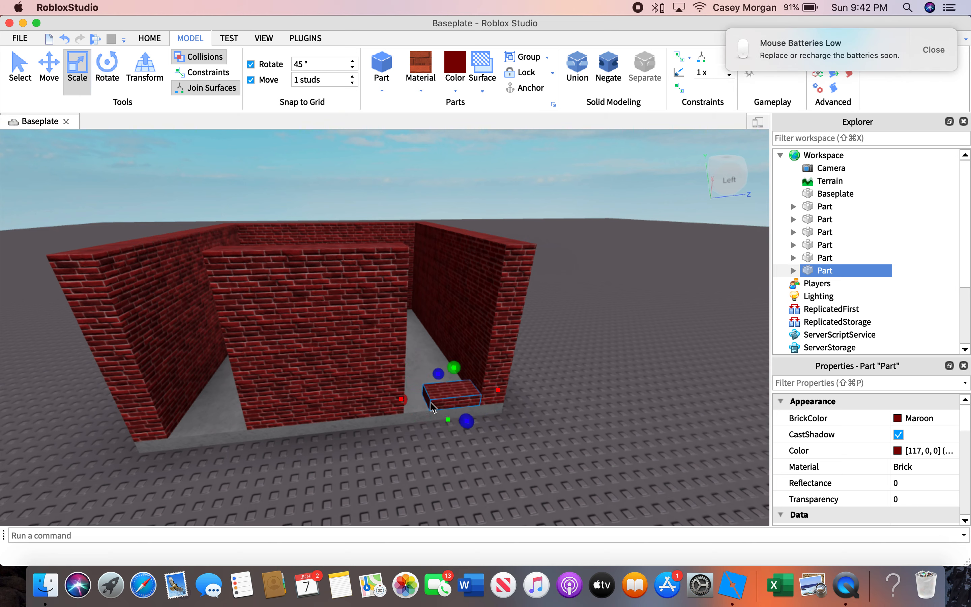
{"action": "left_click_drag", "start_coordinate": [404, 399], "coordinate": [375, 402]}
{"action": "mouse_move", "coordinate": [445, 370]}
{"action": "left_mouse_down"}
{"action": "mouse_move", "coordinate": [444, 332]}
{"action": "mouse_move", "coordinate": [445, 351]}
{"action": "left_mouse_up"}
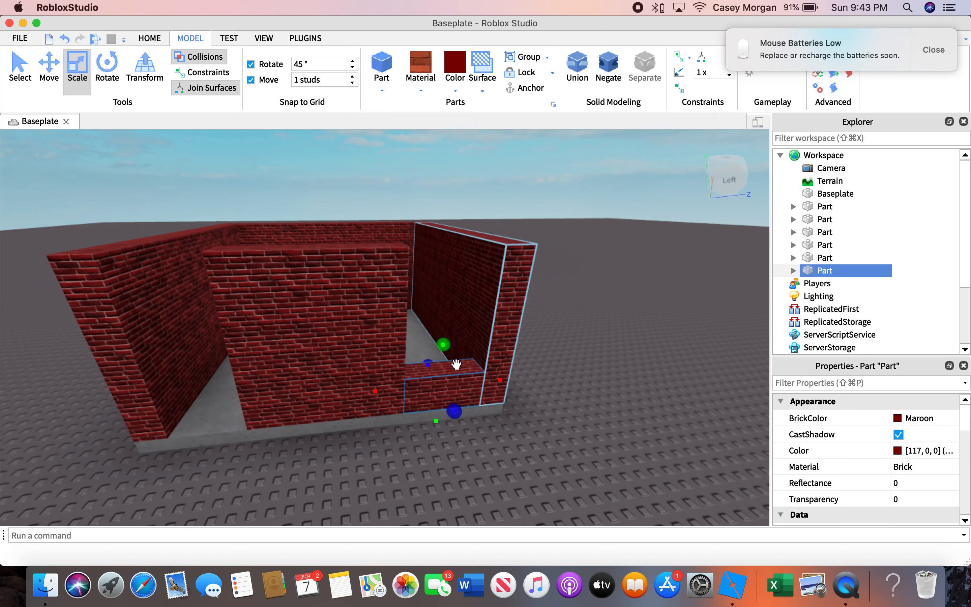
{"action": "left_click", "coordinate": [434, 373]}
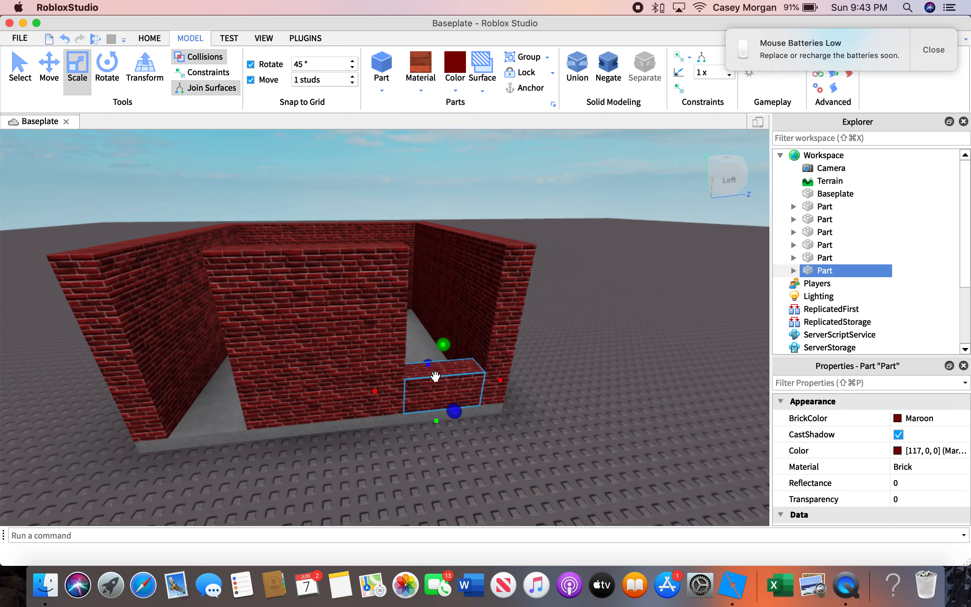
Step: Insert a brick part, rotate it a quarter turn and set it on top of the low wall in the front gap
{"action": "left_click", "coordinate": [384, 63]}
{"action": "left_click_drag", "start_coordinate": [390, 234], "coordinate": [446, 378]}
{"action": "key", "text": "super+4"}
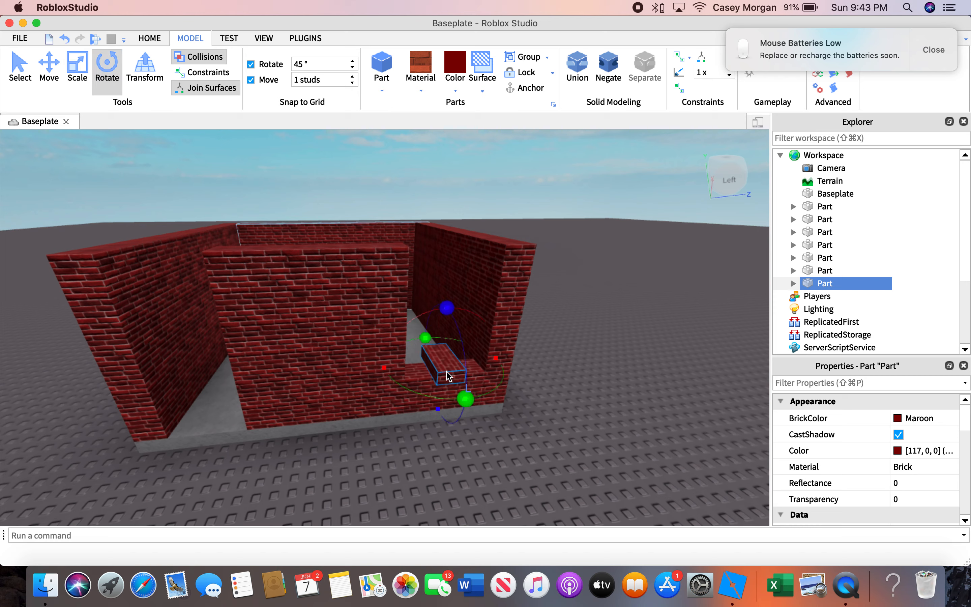
{"action": "left_click_drag", "start_coordinate": [495, 397], "coordinate": [541, 334]}
{"action": "left_click_drag", "start_coordinate": [440, 362], "coordinate": [453, 363]}
Step: Scale the brick part to the gap's width and raise it to window height above the low wall
{"action": "key", "text": "super+3"}
{"action": "left_click_drag", "start_coordinate": [406, 368], "coordinate": [370, 373]}
{"action": "left_click_drag", "start_coordinate": [446, 331], "coordinate": [452, 298]}
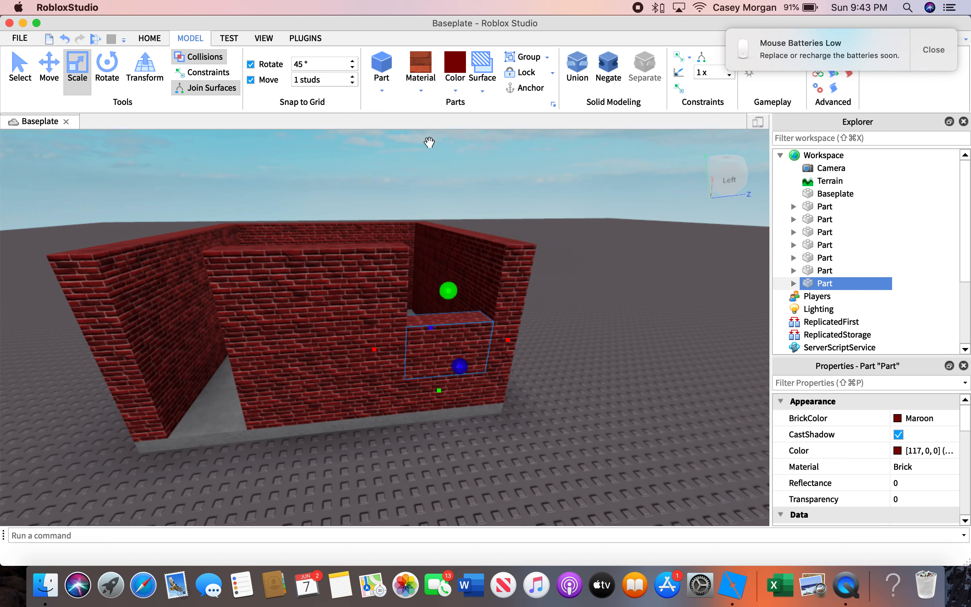
Step: Insert another brick part on top of the window-height block and rotate it a quarter turn along the front wall
{"action": "left_click", "coordinate": [382, 65]}
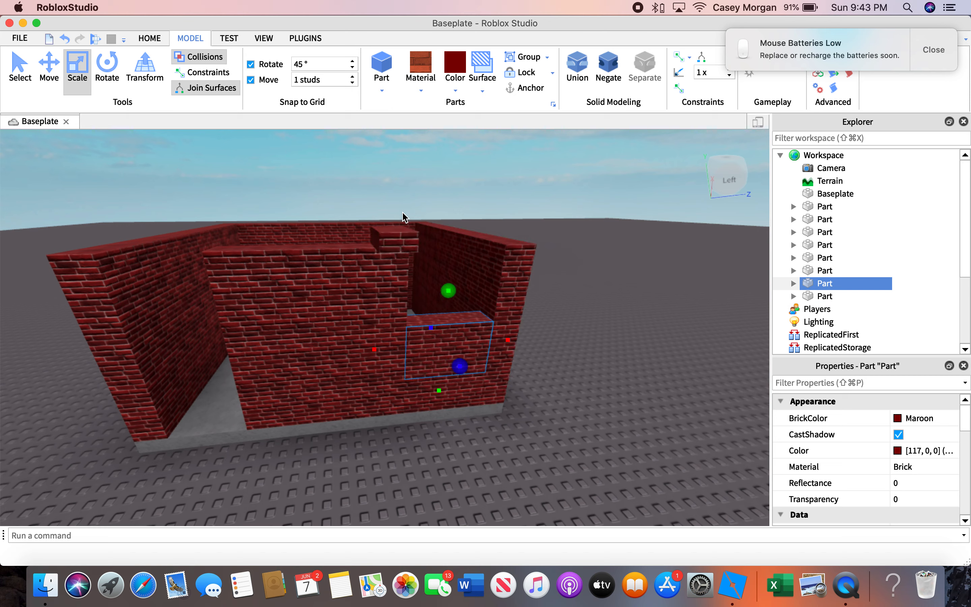
{"action": "mouse_move", "coordinate": [412, 247]}
{"action": "left_mouse_down"}
{"action": "mouse_move", "coordinate": [481, 347]}
{"action": "mouse_move", "coordinate": [354, 336]}
{"action": "mouse_move", "coordinate": [306, 292]}
{"action": "mouse_move", "coordinate": [472, 315]}
{"action": "left_mouse_up"}
{"action": "left_click", "coordinate": [106, 66]}
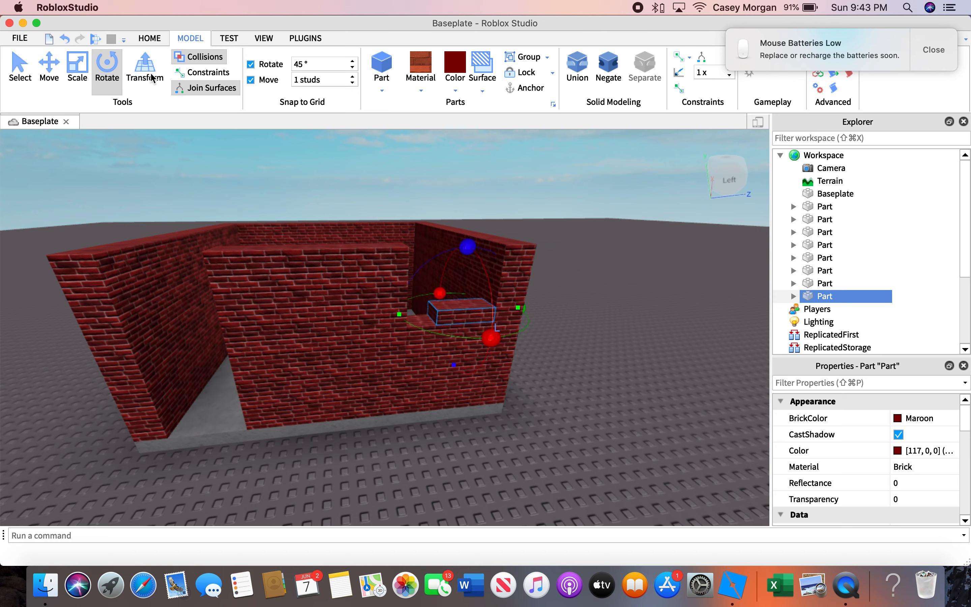
Step: Scale the upper brick part to the gap's width and raise it level with the tops of the neighbouring walls
{"action": "left_click", "coordinate": [87, 79]}
{"action": "mouse_move", "coordinate": [406, 314]}
{"action": "left_mouse_down"}
{"action": "mouse_move", "coordinate": [380, 319]}
{"action": "mouse_move", "coordinate": [402, 302]}
{"action": "left_mouse_up"}
{"action": "left_click_drag", "start_coordinate": [451, 280], "coordinate": [468, 220]}
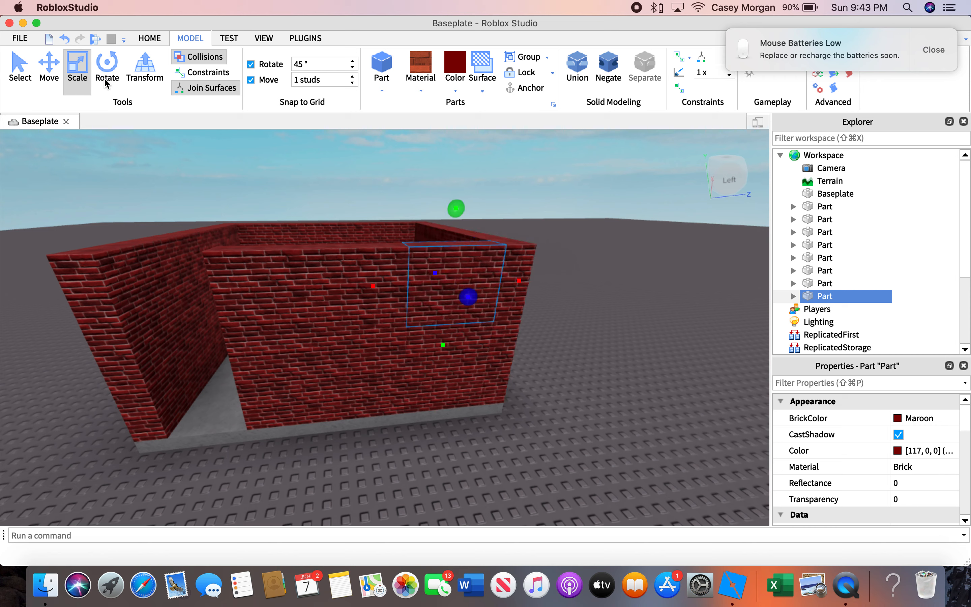
Step: Give the middle block in the filled front gap the Glass material and the Cyan color
{"action": "left_click", "coordinate": [14, 74]}
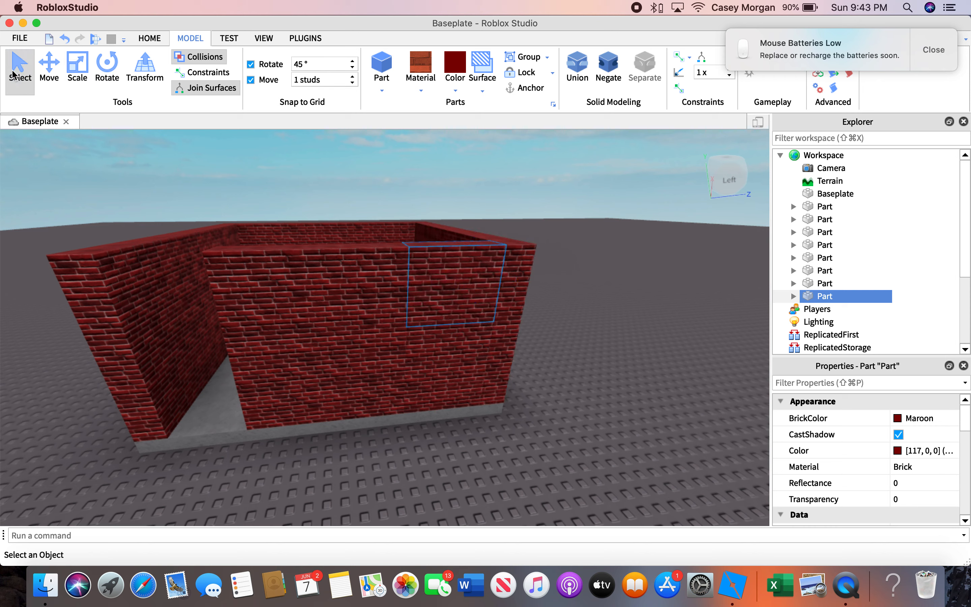
{"action": "left_click", "coordinate": [444, 350]}
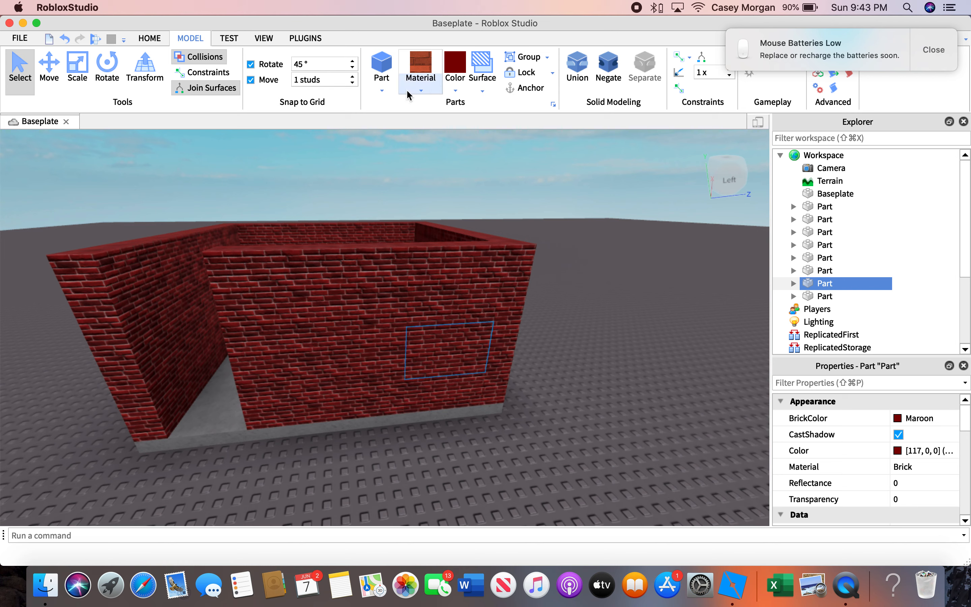
{"action": "left_click", "coordinate": [388, 91]}
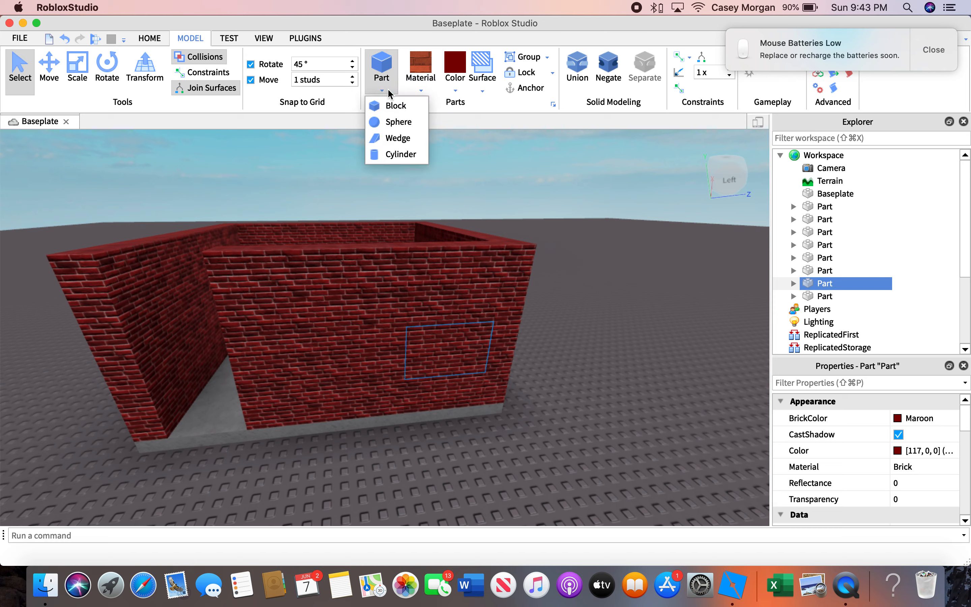
{"action": "left_click", "coordinate": [421, 89]}
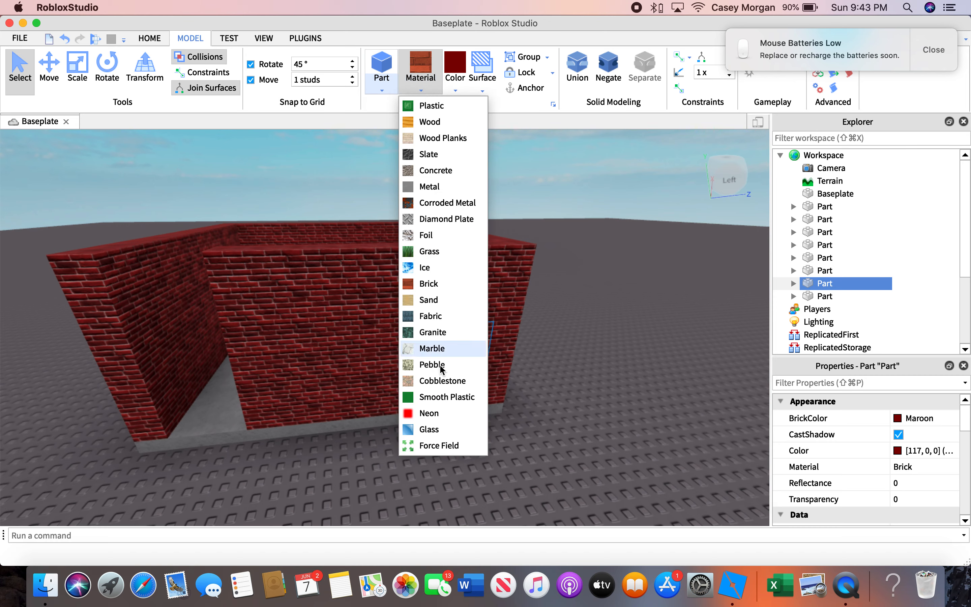
{"action": "left_click", "coordinate": [445, 428]}
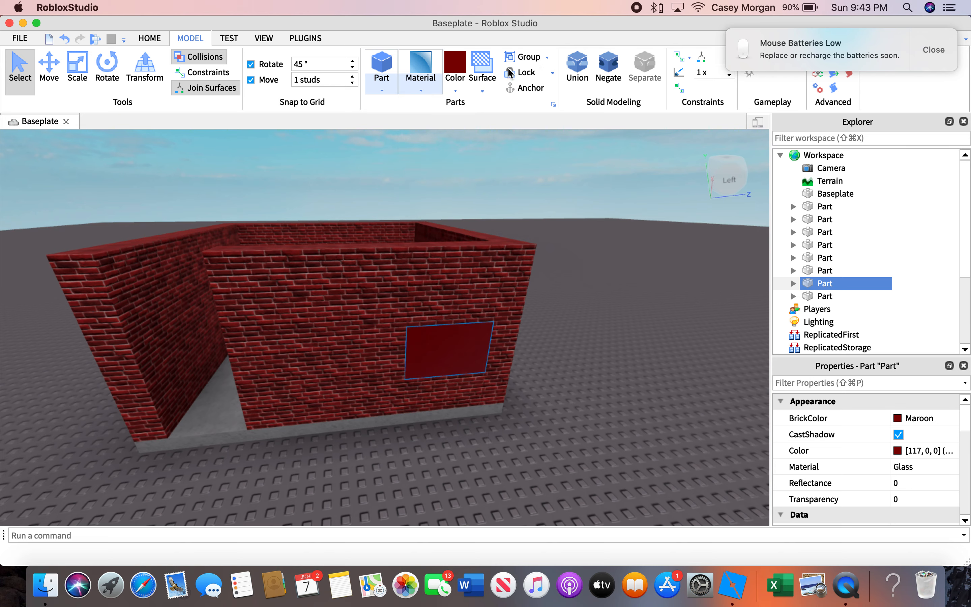
{"action": "left_click", "coordinate": [456, 91]}
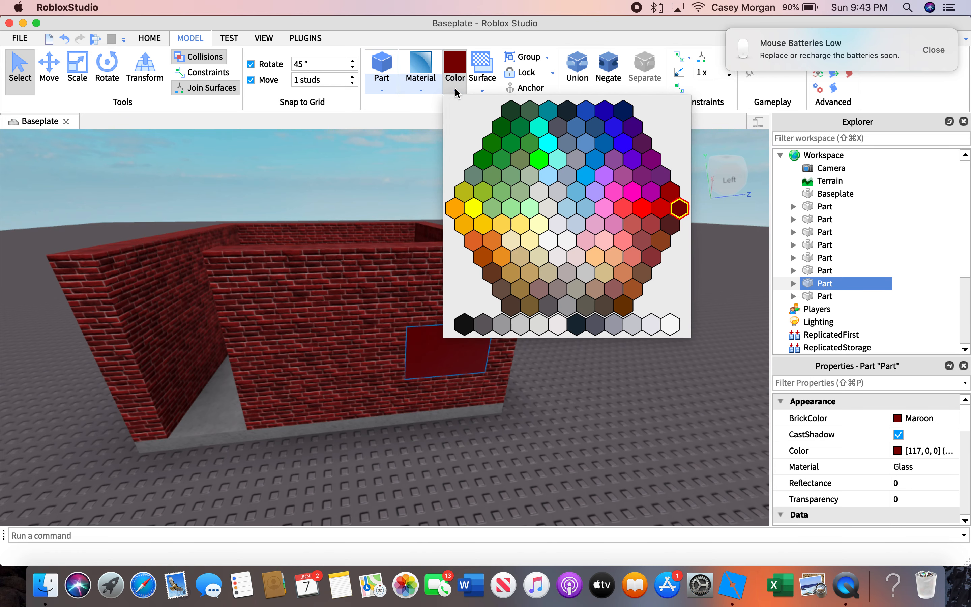
{"action": "left_click", "coordinate": [585, 177]}
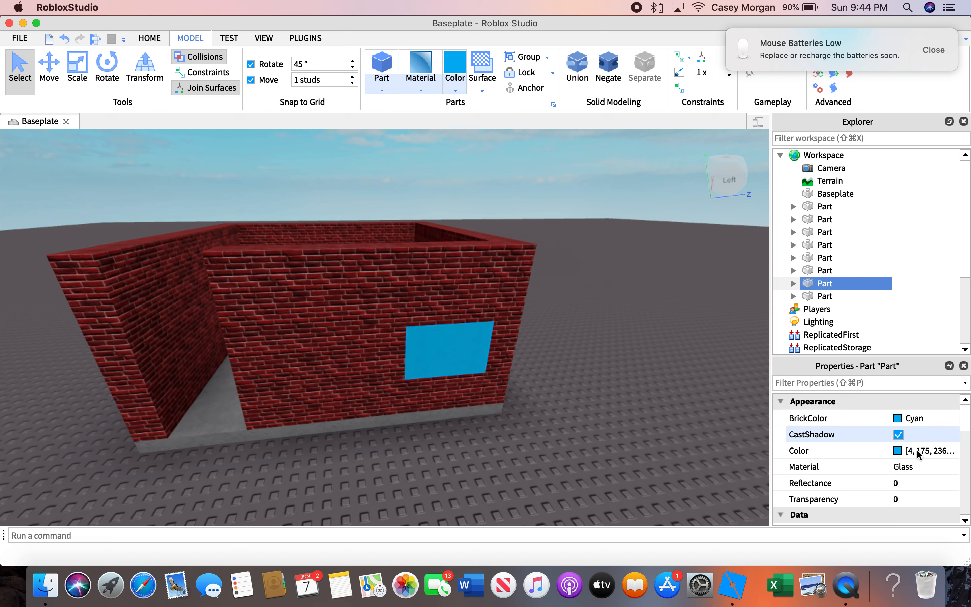
Step: Set the glass window block's transparency to 0.75 and deselect it to check the look
{"action": "left_click", "coordinate": [908, 499]}
{"action": "left_click_drag", "start_coordinate": [936, 503], "coordinate": [950, 504]}
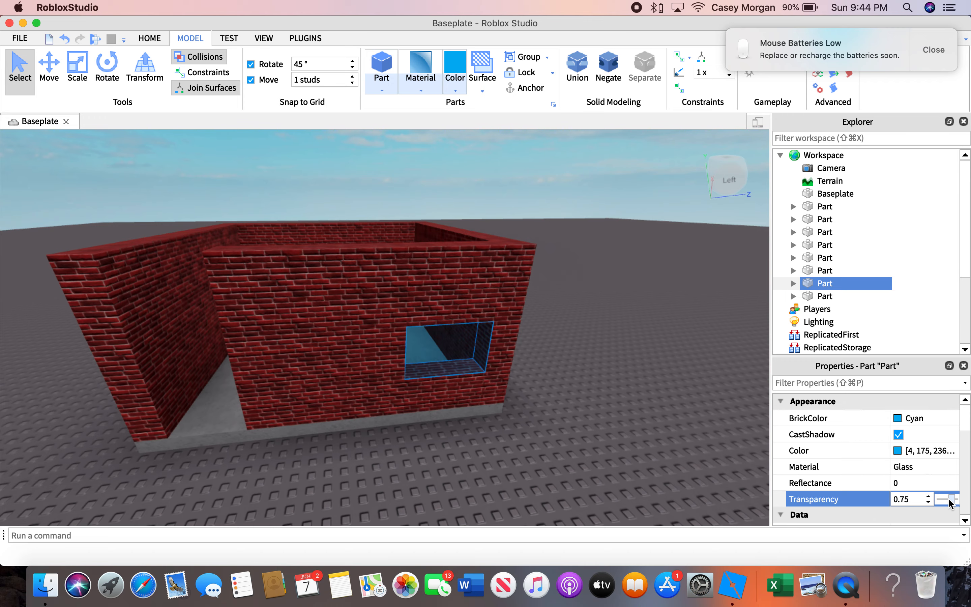
{"action": "left_click", "coordinate": [582, 379]}
{"action": "scroll", "coordinate": [580, 378], "scroll_direction": "up", "scroll_amount": 5}
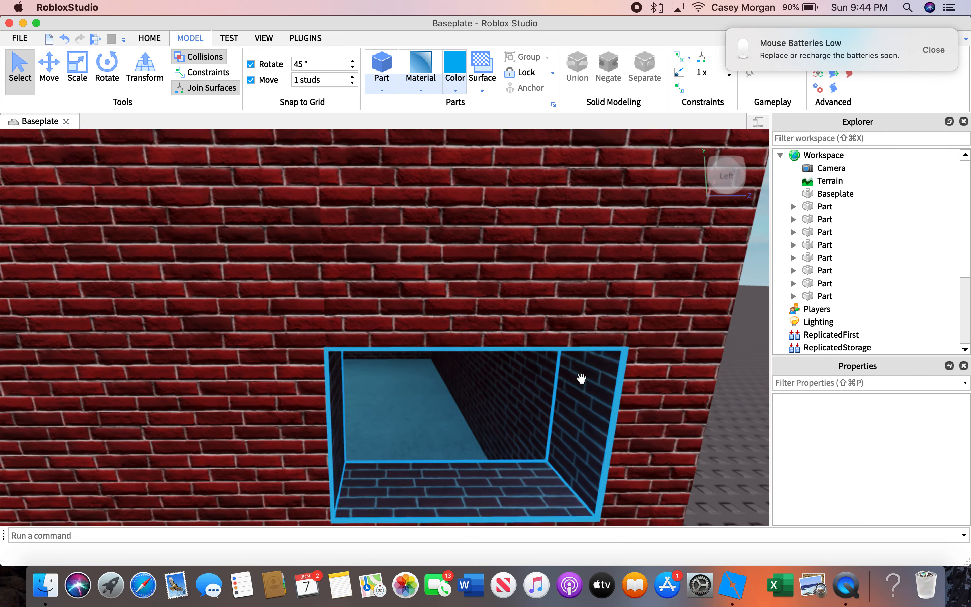
{"action": "scroll", "coordinate": [582, 379], "scroll_direction": "down", "scroll_amount": 10}
{"action": "scroll", "coordinate": [582, 379], "scroll_direction": "up", "scroll_amount": 5}
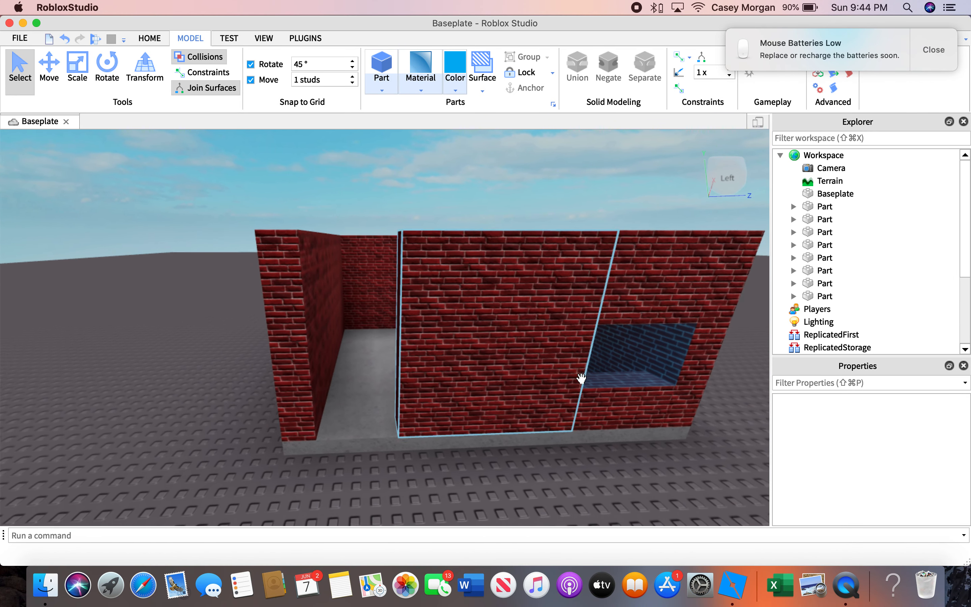
Step: Insert a block part at the open doorway, rotate it a quarter turn and set it on the slab between the walls
{"action": "right_click_drag", "start_coordinate": [582, 379], "coordinate": [576, 390]}
{"action": "key", "text": "d"}
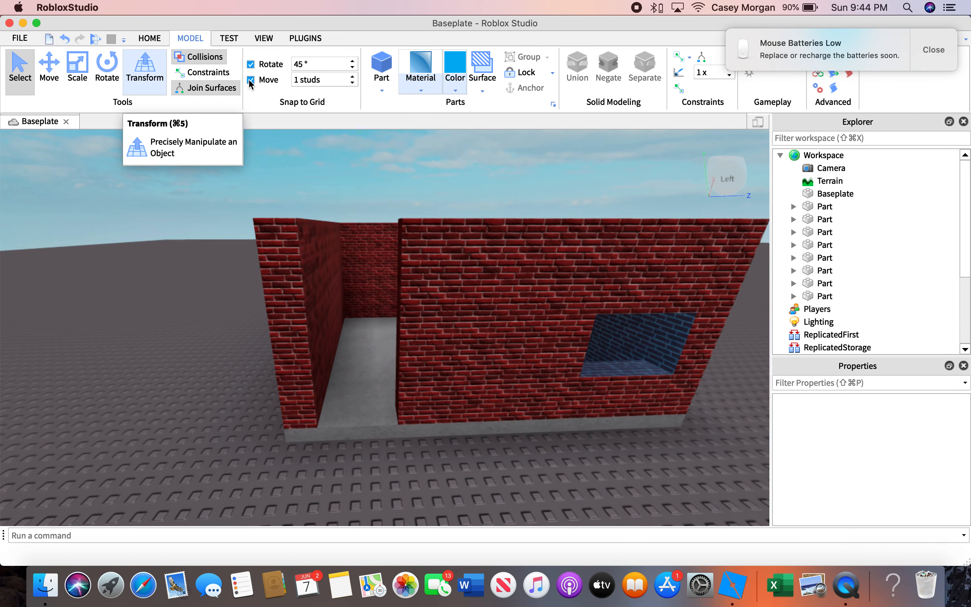
{"action": "left_click", "coordinate": [384, 88]}
{"action": "left_click", "coordinate": [393, 106]}
{"action": "left_click_drag", "start_coordinate": [381, 322], "coordinate": [335, 473]}
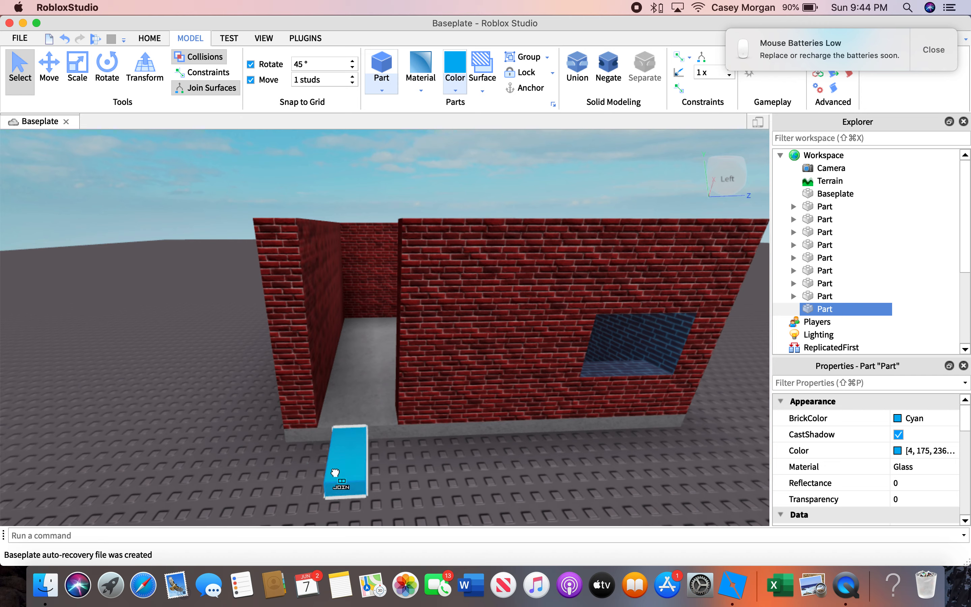
{"action": "left_click", "coordinate": [107, 68]}
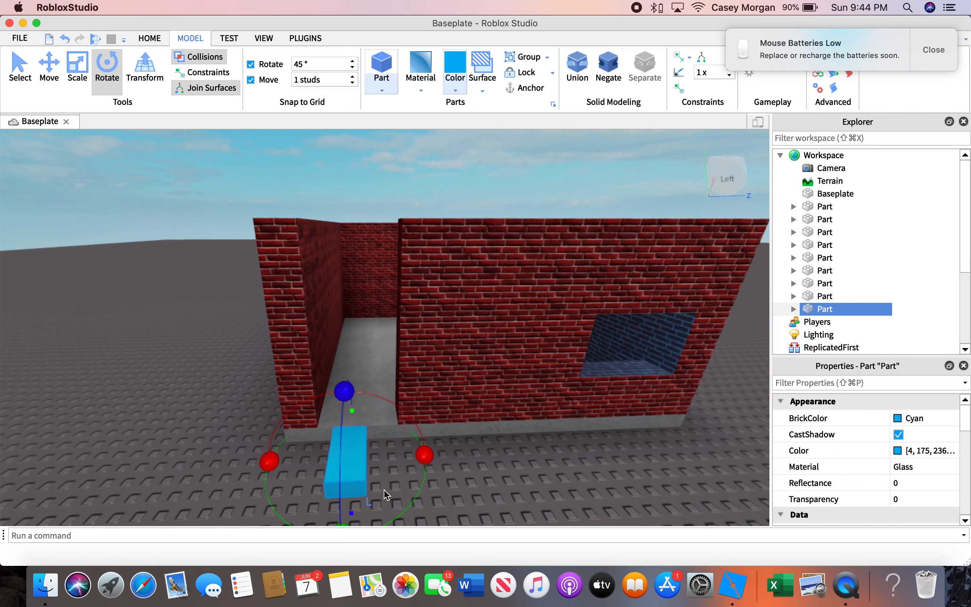
{"action": "scroll", "coordinate": [377, 494], "scroll_direction": "down", "scroll_amount": 5}
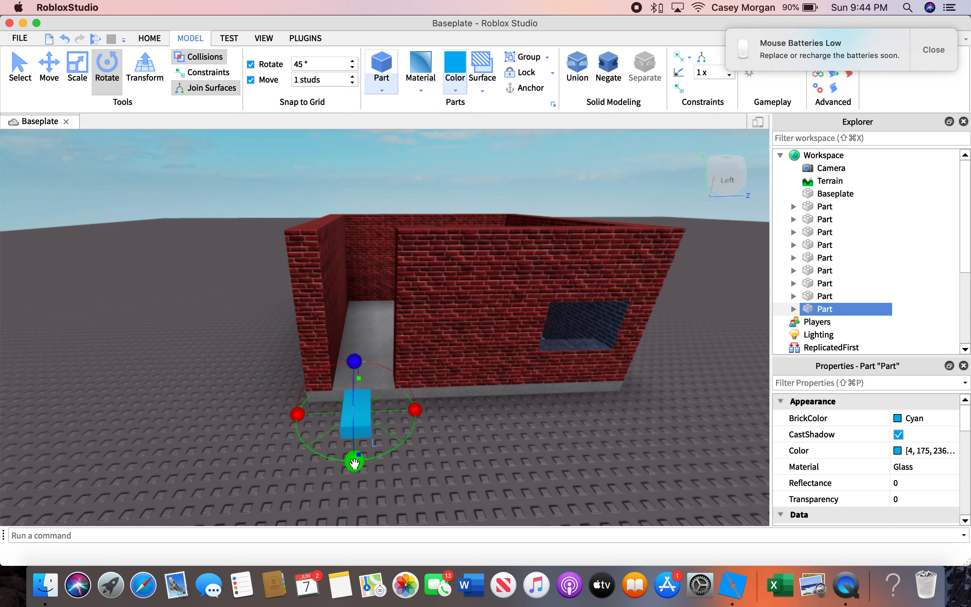
{"action": "left_click_drag", "start_coordinate": [355, 464], "coordinate": [219, 390]}
{"action": "left_click_drag", "start_coordinate": [372, 409], "coordinate": [379, 377]}
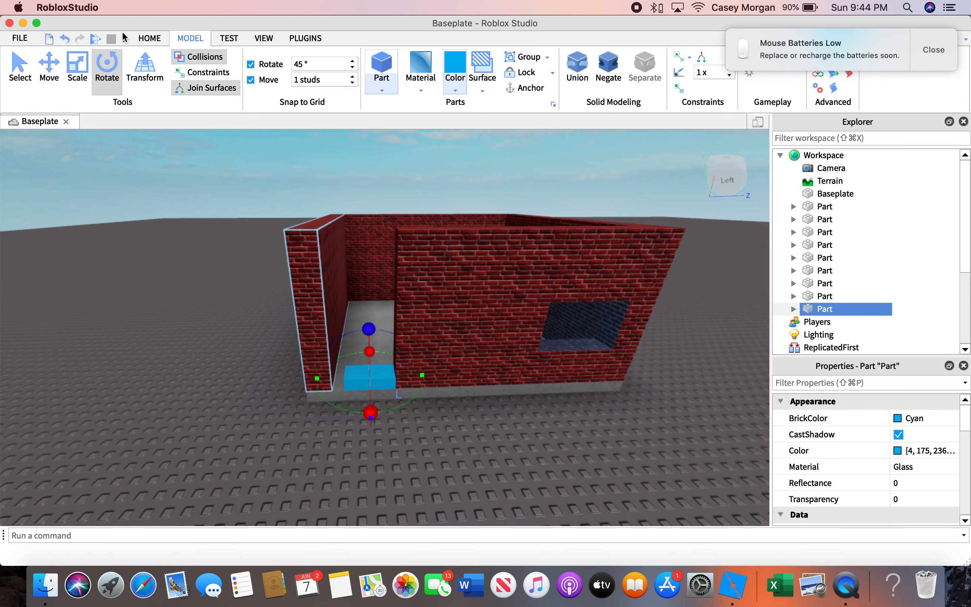
Step: Scale the cyan block to the doorway's width and raise it to door height, leaving a gap below the wall top
{"action": "left_click", "coordinate": [72, 78]}
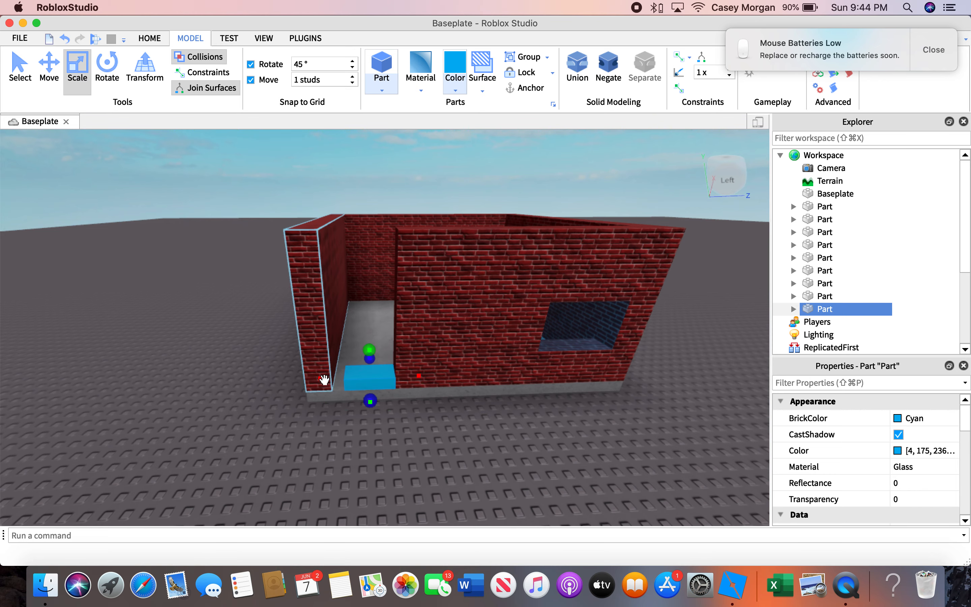
{"action": "scroll", "coordinate": [371, 381], "scroll_direction": "up", "scroll_amount": 1}
{"action": "scroll", "coordinate": [371, 380], "scroll_direction": "up", "scroll_amount": 1}
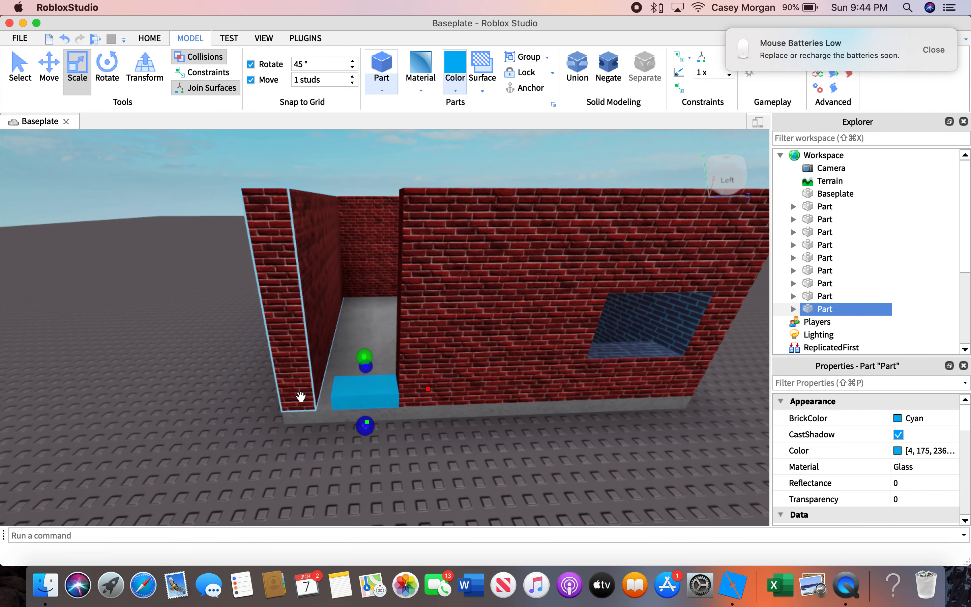
{"action": "scroll", "coordinate": [444, 406], "scroll_direction": "up", "scroll_amount": 3}
{"action": "scroll", "coordinate": [444, 406], "scroll_direction": "down", "scroll_amount": 4}
{"action": "left_click_drag", "start_coordinate": [368, 400], "coordinate": [378, 428]}
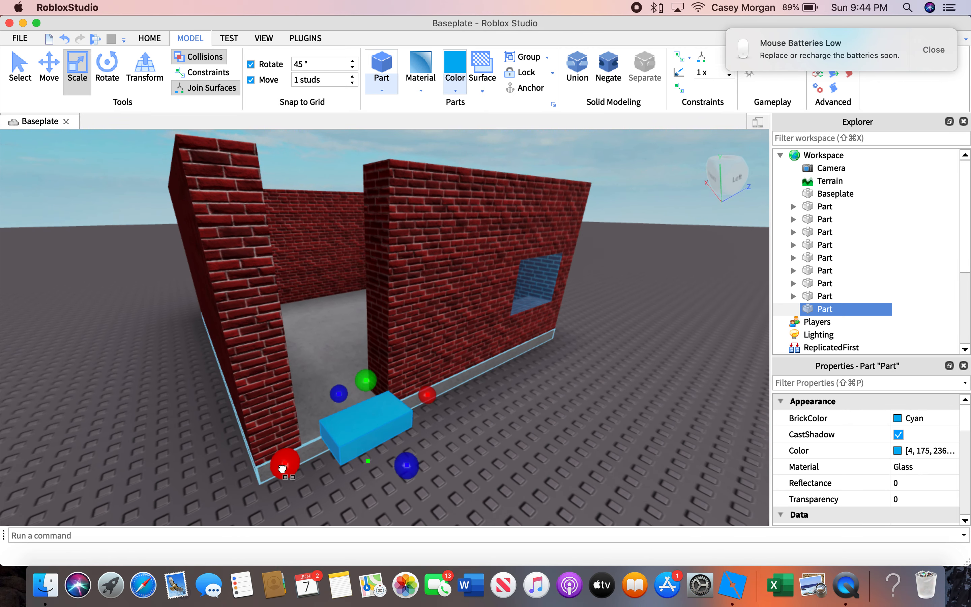
{"action": "left_click_drag", "start_coordinate": [284, 467], "coordinate": [255, 467]}
{"action": "left_click_drag", "start_coordinate": [368, 434], "coordinate": [347, 413]}
{"action": "key", "text": "Left"}
{"action": "left_click_drag", "start_coordinate": [330, 343], "coordinate": [326, 240]}
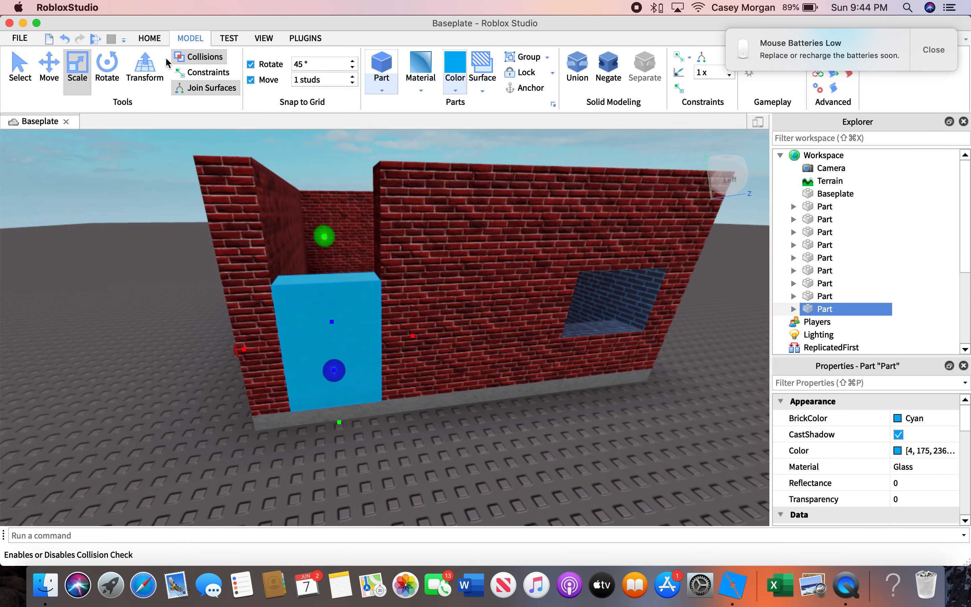
Step: Insert another cyan block on top of the door block and rotate it a quarter turn to line up with the front wall
{"action": "left_click", "coordinate": [391, 70]}
{"action": "scroll", "coordinate": [458, 333], "scroll_direction": "down", "scroll_amount": 3}
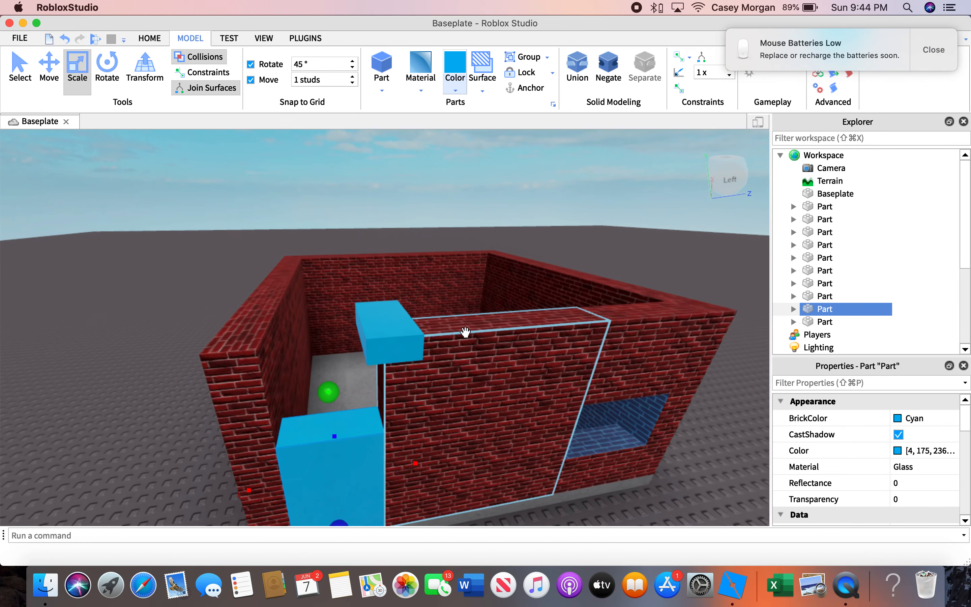
{"action": "left_click_drag", "start_coordinate": [396, 337], "coordinate": [344, 396]}
{"action": "left_click", "coordinate": [107, 80]}
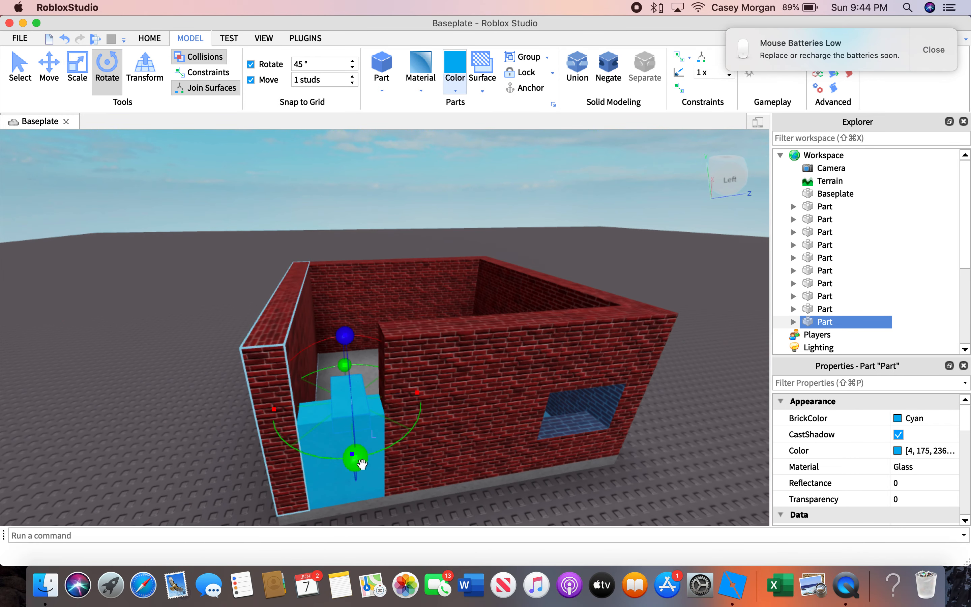
{"action": "left_click_drag", "start_coordinate": [238, 449], "coordinate": [161, 374]}
Step: Scale the block above the door to the doorway's width and raise it to the wall top
{"action": "left_click", "coordinate": [77, 72]}
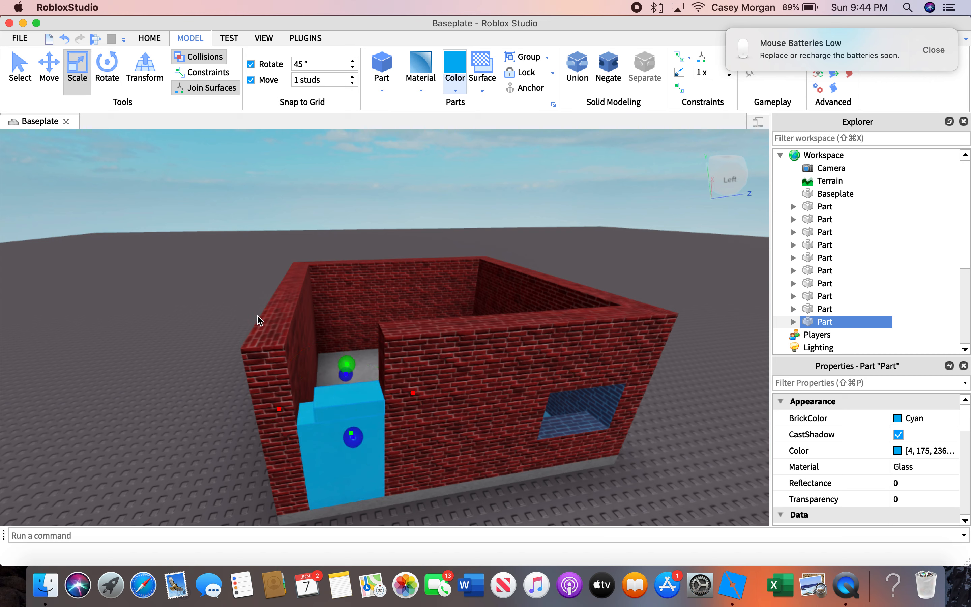
{"action": "left_click_drag", "start_coordinate": [334, 403], "coordinate": [289, 435]}
{"action": "left_click_drag", "start_coordinate": [345, 419], "coordinate": [345, 404]}
{"action": "left_click_drag", "start_coordinate": [339, 366], "coordinate": [333, 295]}
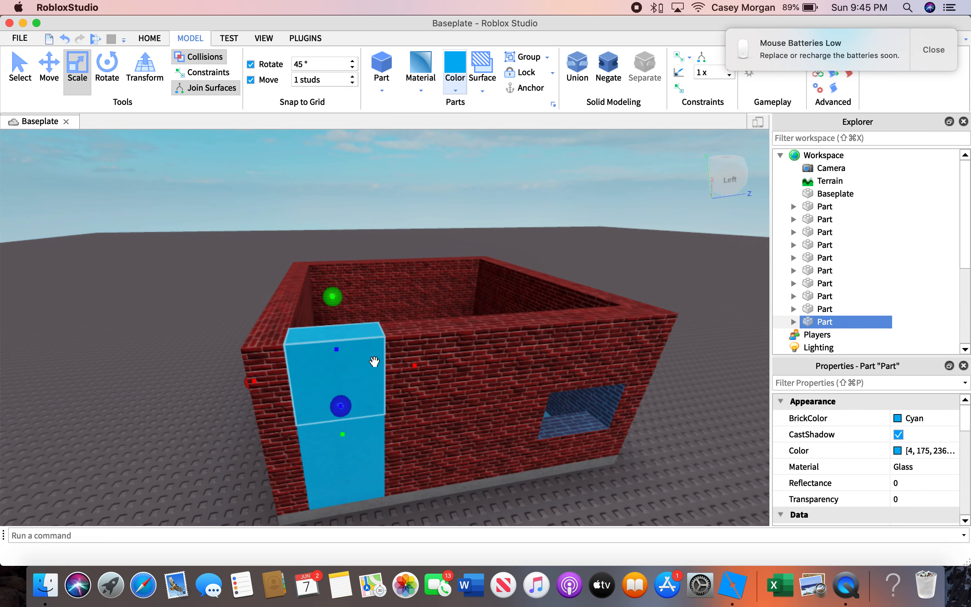
Step: Give the block above the door the Brick material and the Maroon color
{"action": "scroll", "coordinate": [373, 362], "scroll_direction": "down", "scroll_amount": 2}
{"action": "left_click", "coordinate": [17, 69]}
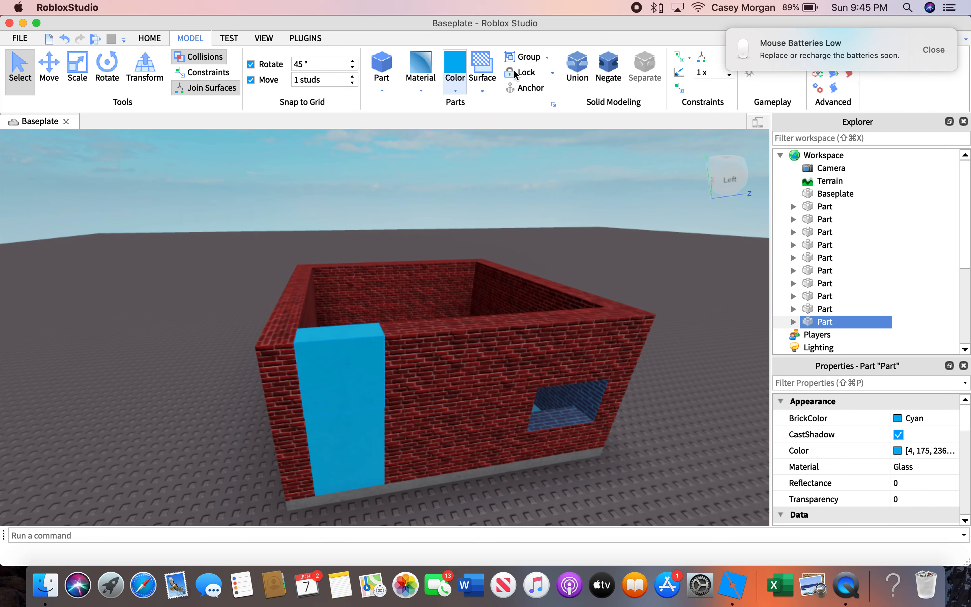
{"action": "left_click", "coordinate": [417, 91]}
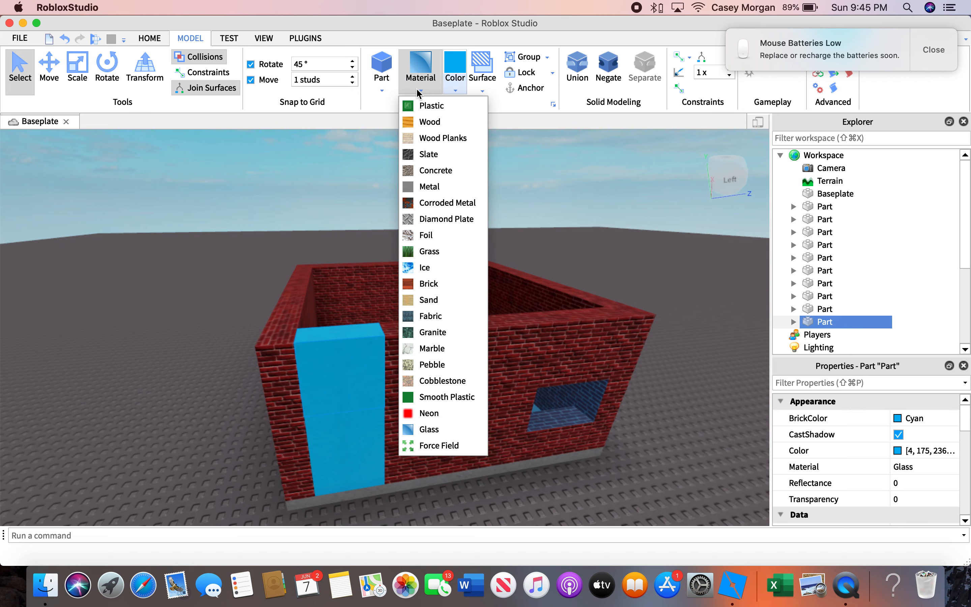
{"action": "left_click", "coordinate": [436, 283]}
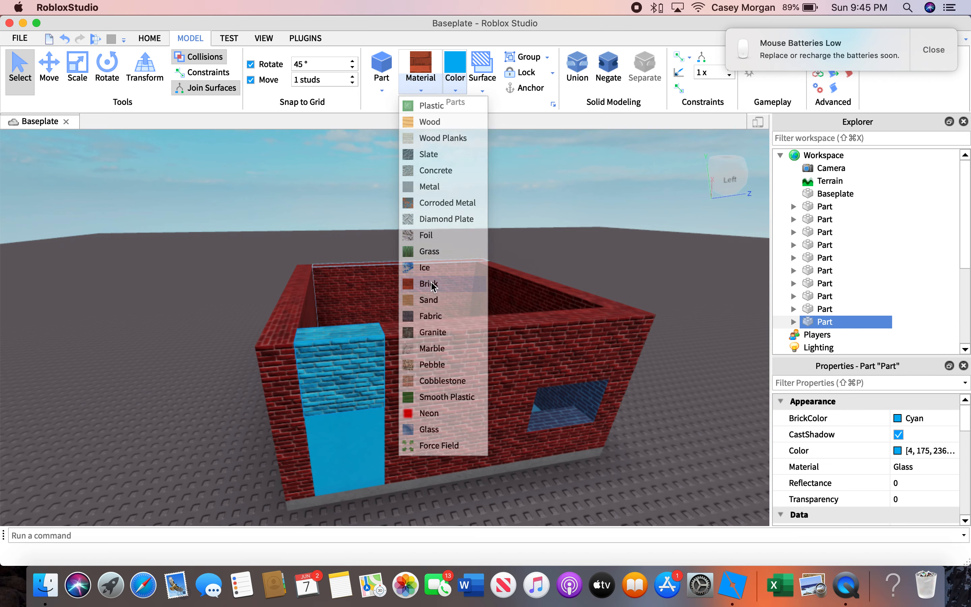
{"action": "left_click", "coordinate": [458, 87]}
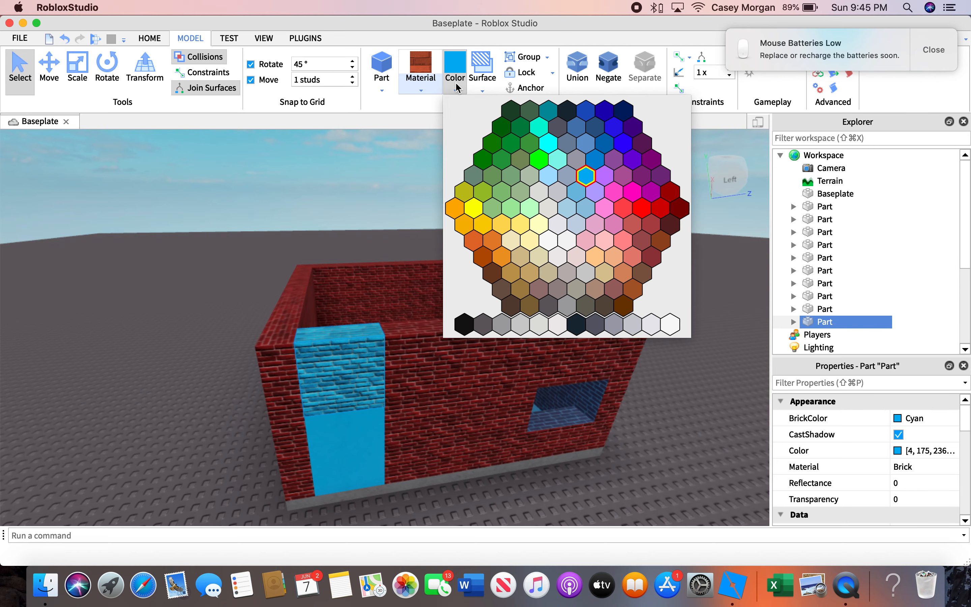
{"action": "left_click", "coordinate": [682, 216]}
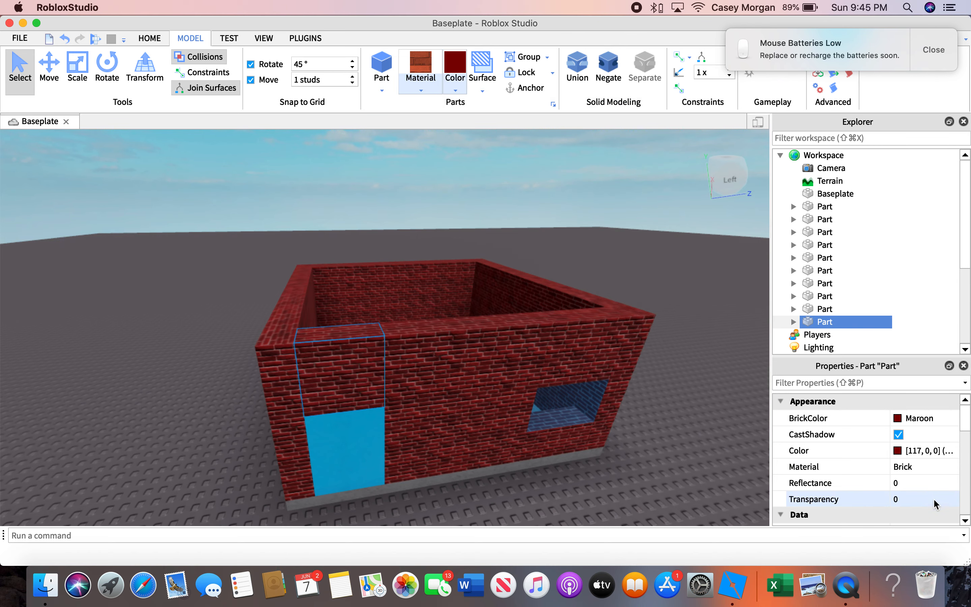
Step: Give the cyan door block the Wood material and the Cork color, and dismiss the mouse battery notification
{"action": "left_click", "coordinate": [427, 513]}
{"action": "right_click_drag", "start_coordinate": [427, 513], "coordinate": [405, 514]}
{"action": "scroll", "coordinate": [399, 510], "scroll_direction": "up", "scroll_amount": 3}
{"action": "left_click", "coordinate": [395, 386]}
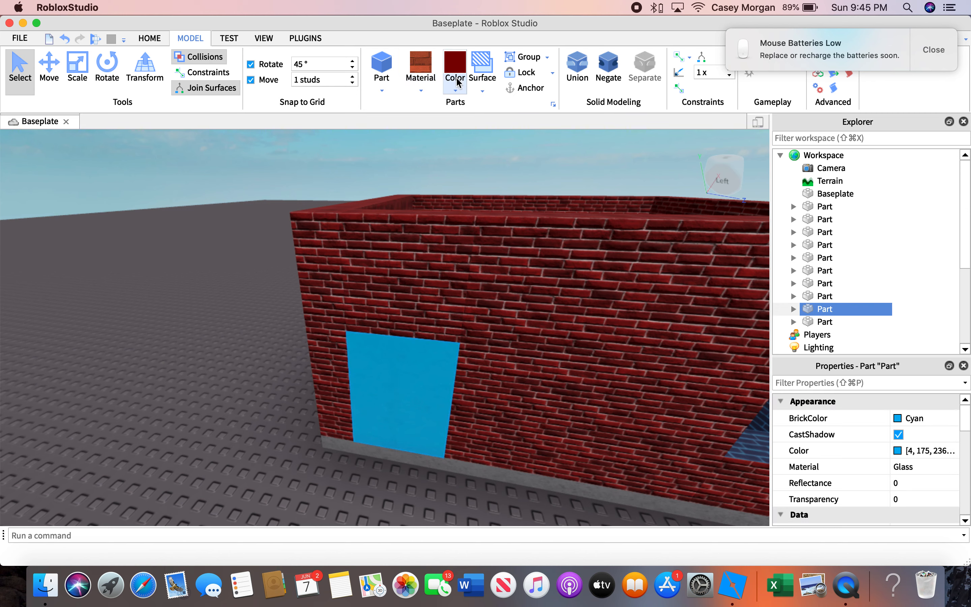
{"action": "left_click", "coordinate": [424, 89]}
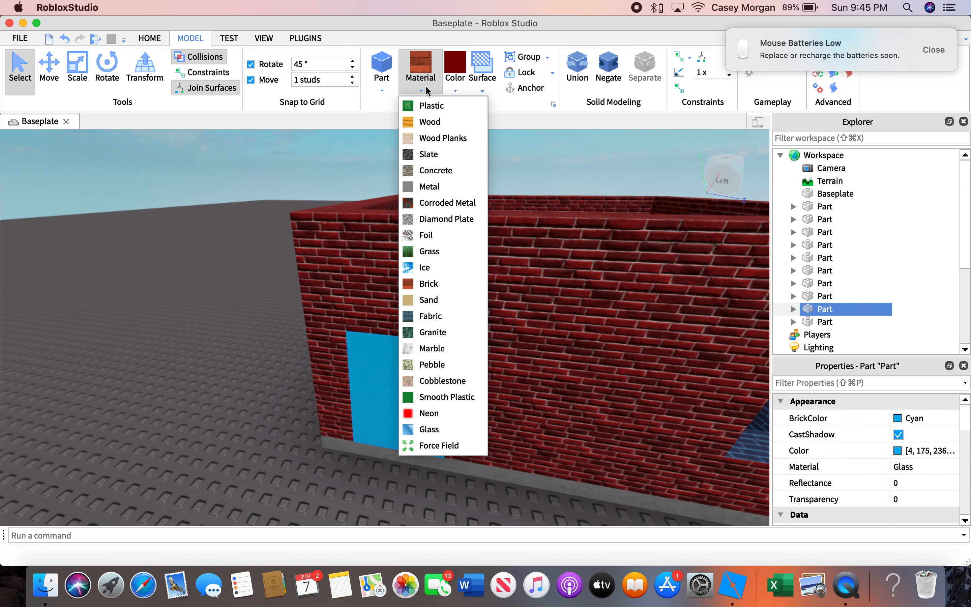
{"action": "left_click", "coordinate": [430, 121]}
{"action": "left_click", "coordinate": [454, 91]}
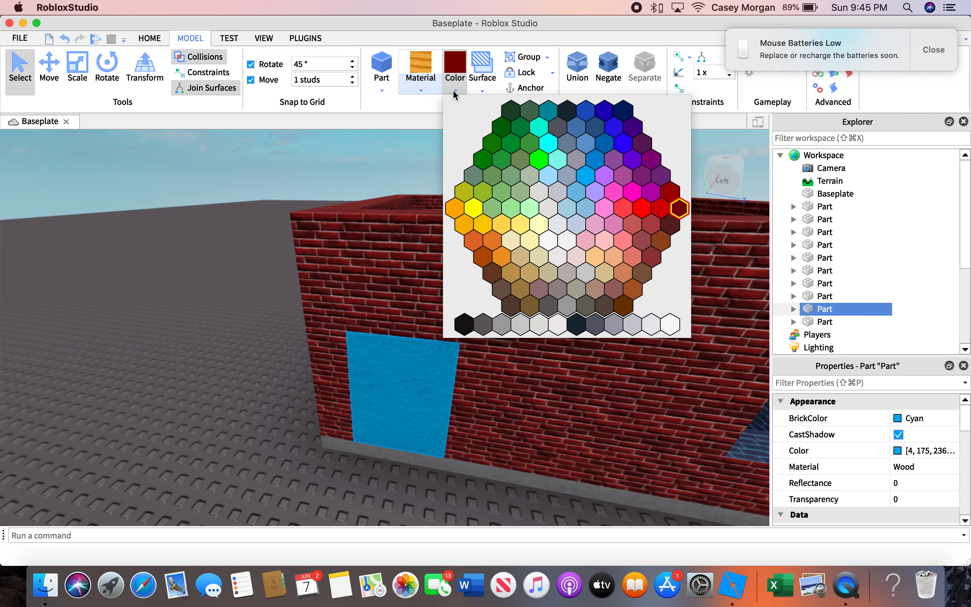
{"action": "left_click", "coordinate": [512, 275]}
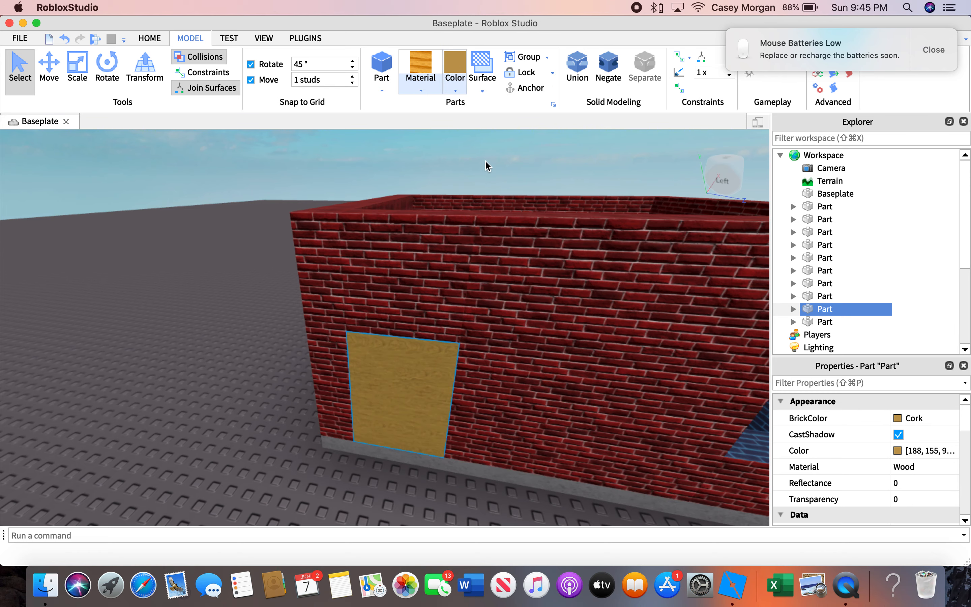
{"action": "scroll", "coordinate": [591, 162], "scroll_direction": "down", "scroll_amount": 5}
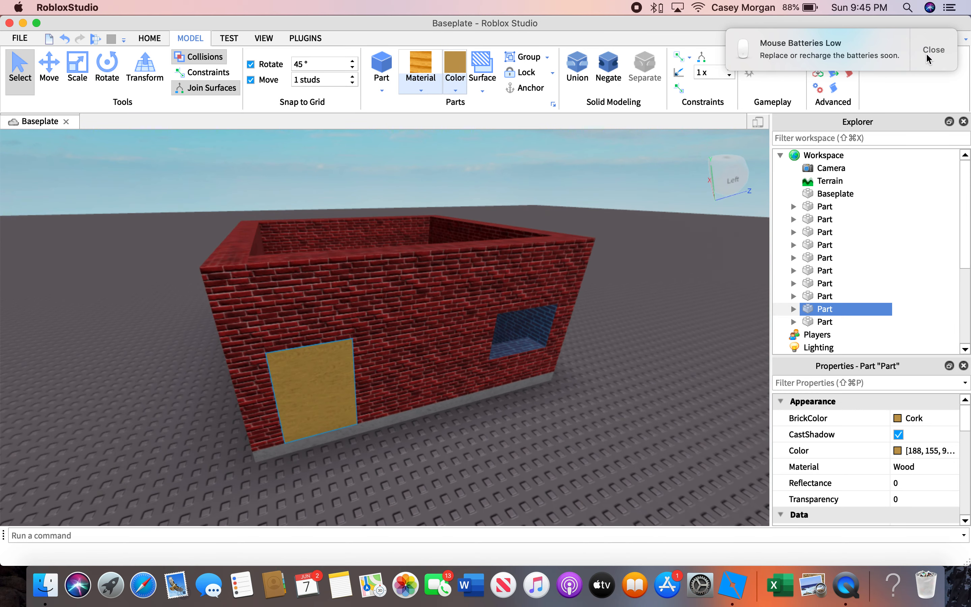
{"action": "left_click", "coordinate": [917, 59]}
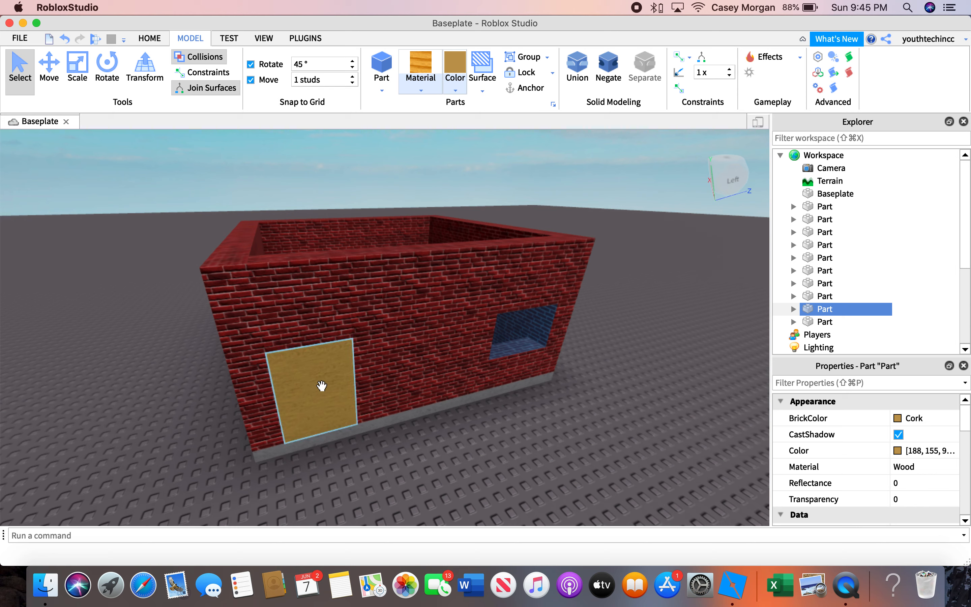
Step: Turn off CanCollide for the wooden door block so characters can pass through it
{"action": "right_click_drag", "start_coordinate": [380, 464], "coordinate": [376, 465]}
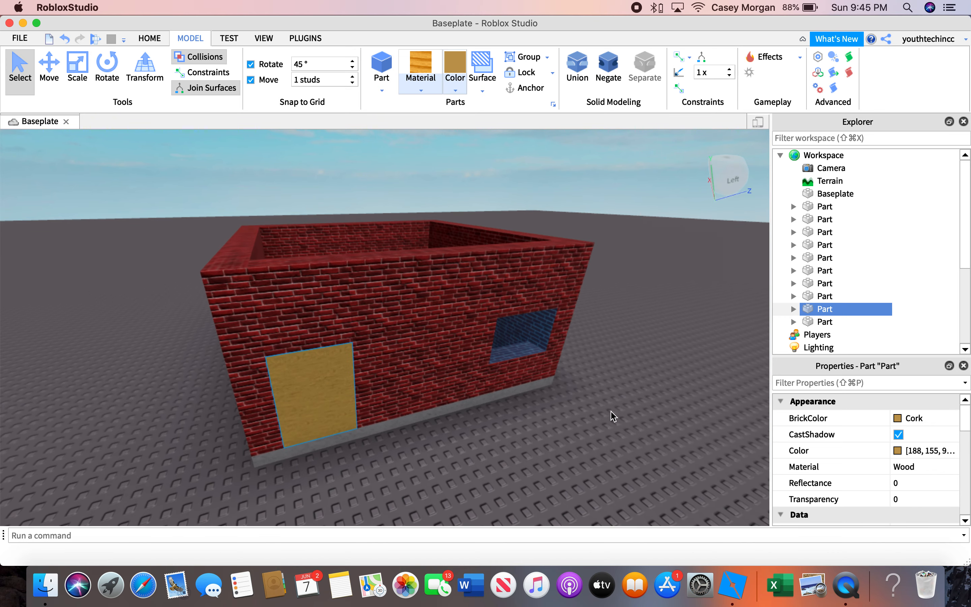
{"action": "left_click_drag", "start_coordinate": [967, 420], "coordinate": [966, 470]}
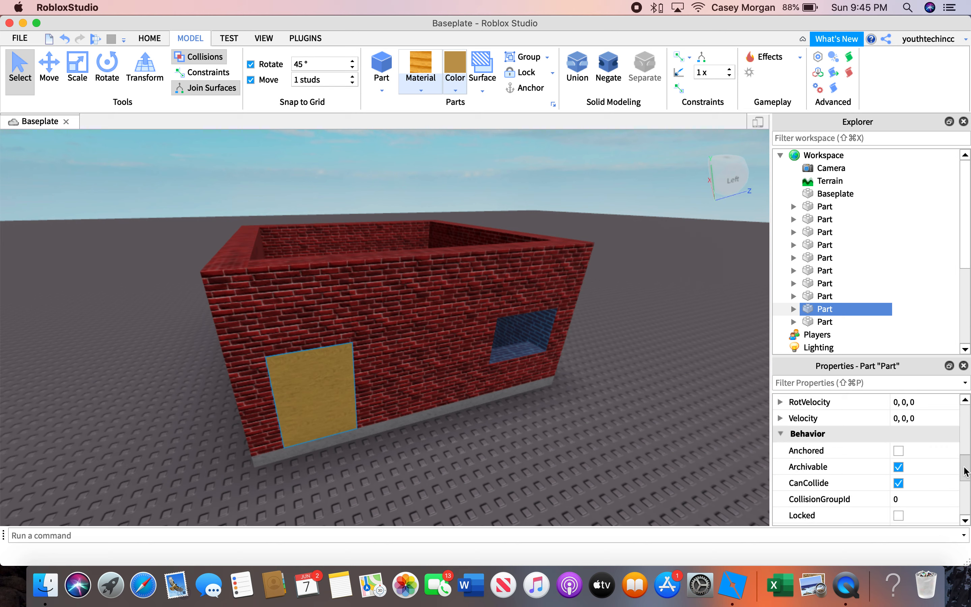
{"action": "left_click", "coordinate": [898, 483]}
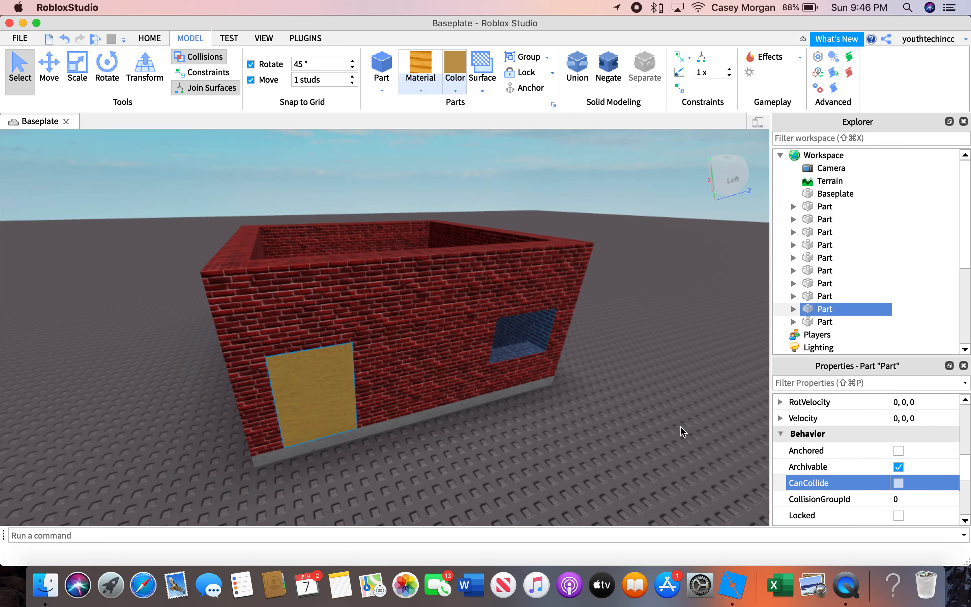
{"action": "left_click", "coordinate": [609, 388]}
Step: Insert a wedge on top of the front wall and rotate it so its slope descends toward the window side
{"action": "right_click_drag", "start_coordinate": [477, 425], "coordinate": [476, 425]}
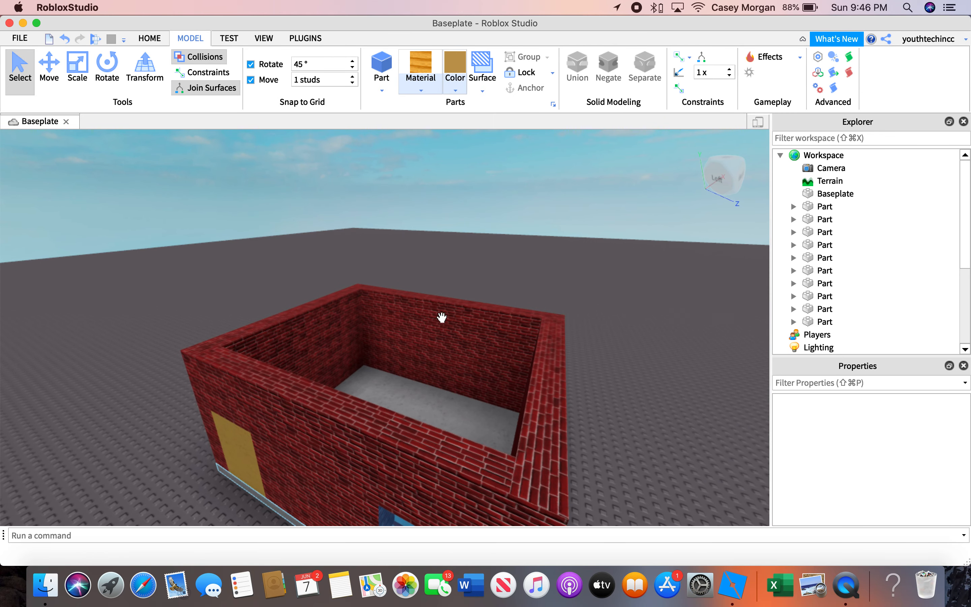
{"action": "left_click", "coordinate": [382, 89]}
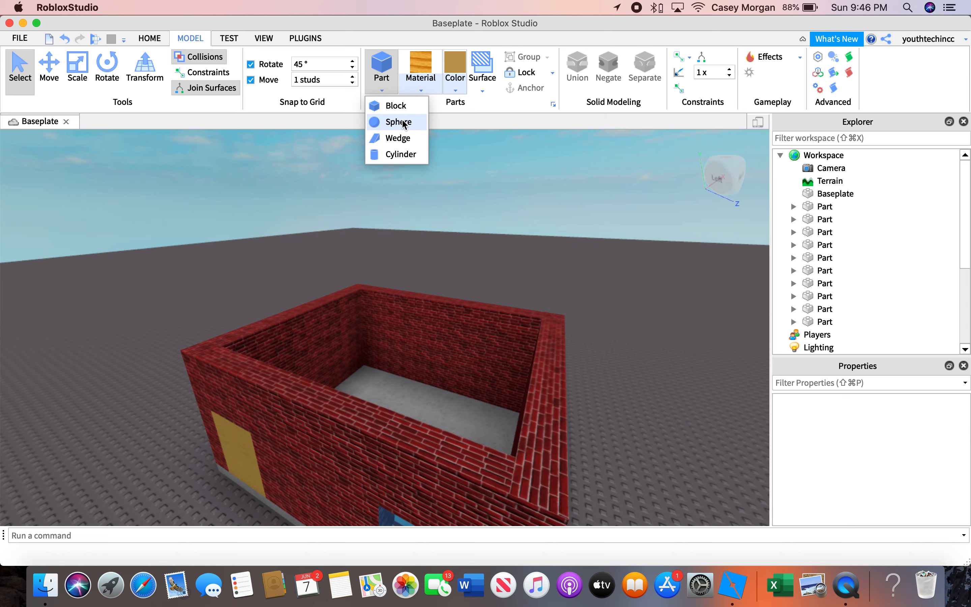
{"action": "left_click", "coordinate": [397, 137]}
{"action": "left_click_drag", "start_coordinate": [384, 292], "coordinate": [372, 424]}
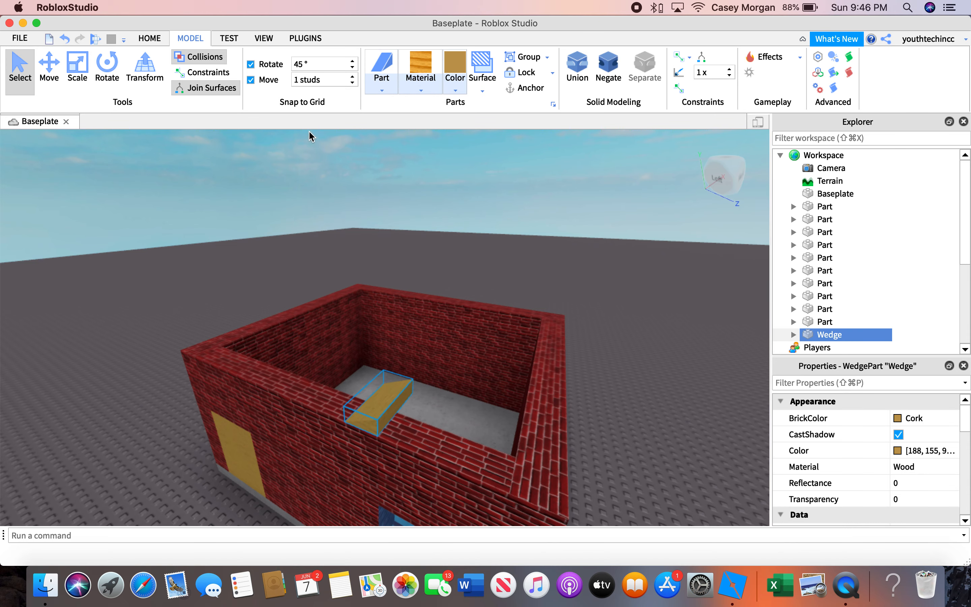
{"action": "key", "text": "s"}
{"action": "left_click", "coordinate": [107, 70]}
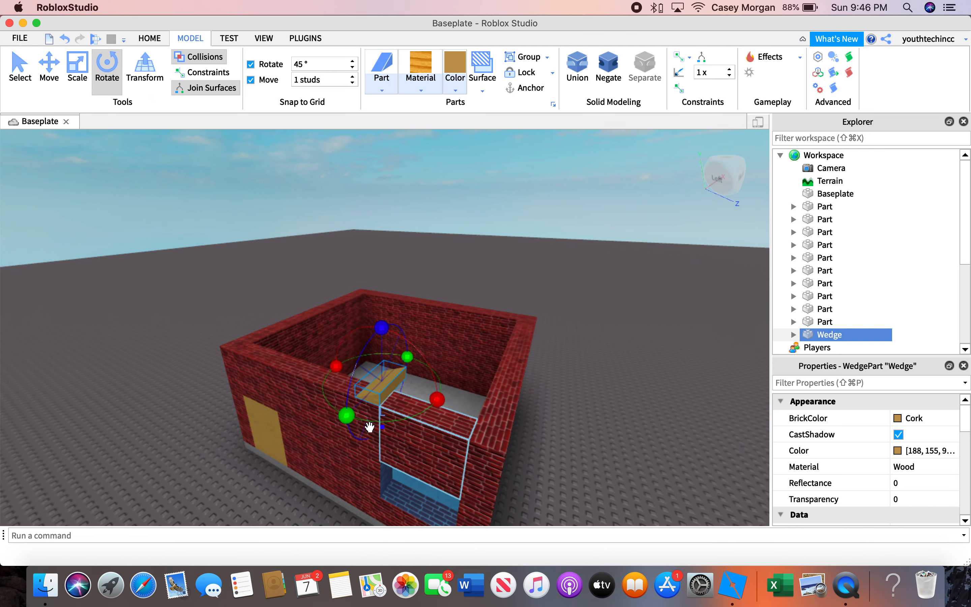
{"action": "left_click_drag", "start_coordinate": [437, 400], "coordinate": [409, 411]}
{"action": "left_click_drag", "start_coordinate": [346, 414], "coordinate": [369, 383]}
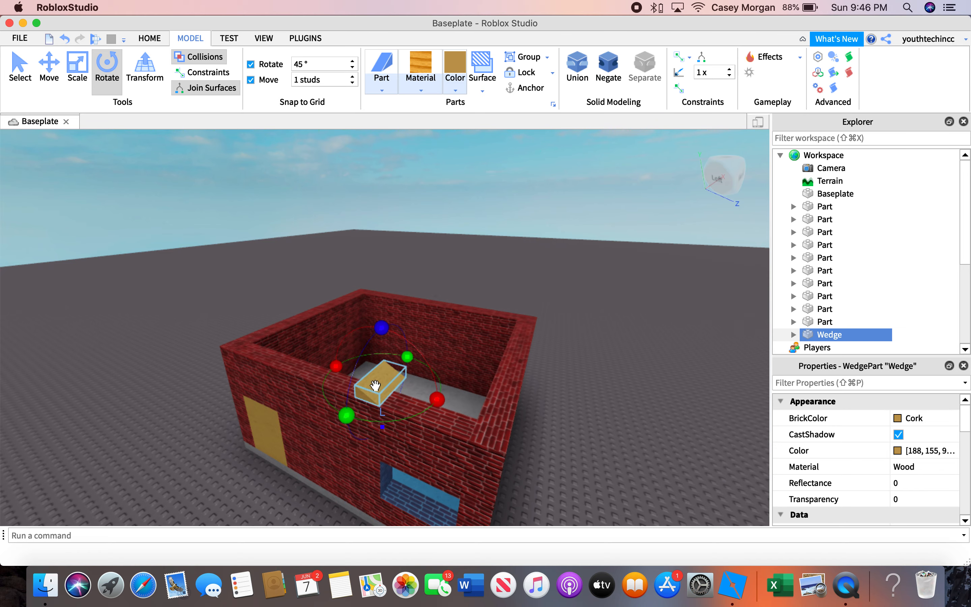
{"action": "right_click_drag", "start_coordinate": [529, 275], "coordinate": [522, 277]}
Step: Scale the wedge along the building's full depth and out over the window side, and raise its height to form a roof slope
{"action": "left_click", "coordinate": [91, 85]}
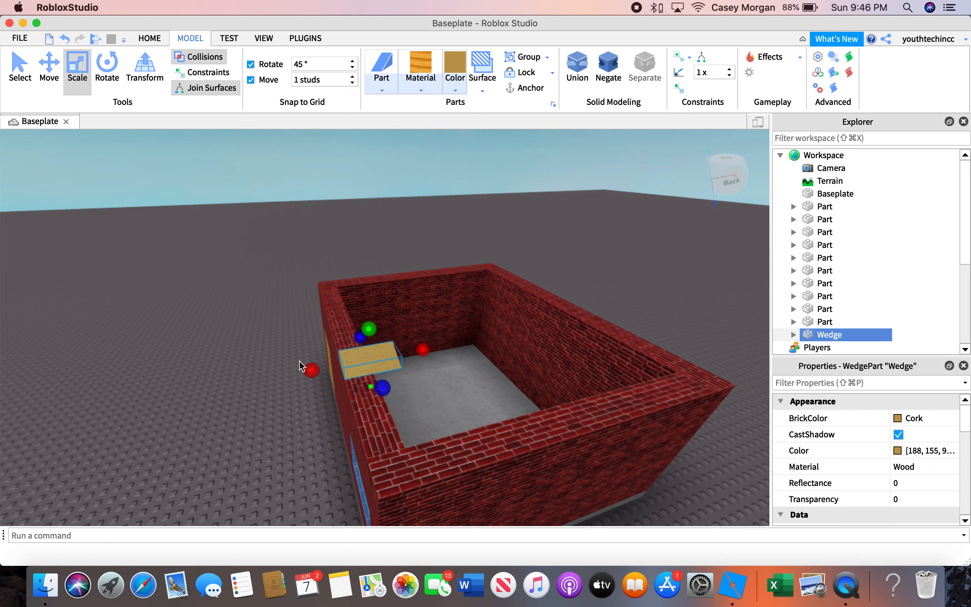
{"action": "left_click_drag", "start_coordinate": [311, 369], "coordinate": [300, 373]}
{"action": "right_click_drag", "start_coordinate": [327, 361], "coordinate": [353, 348]}
{"action": "left_click_drag", "start_coordinate": [312, 344], "coordinate": [566, 330]}
{"action": "left_click_drag", "start_coordinate": [393, 363], "coordinate": [416, 482]}
{"action": "right_click_drag", "start_coordinate": [416, 482], "coordinate": [475, 386]}
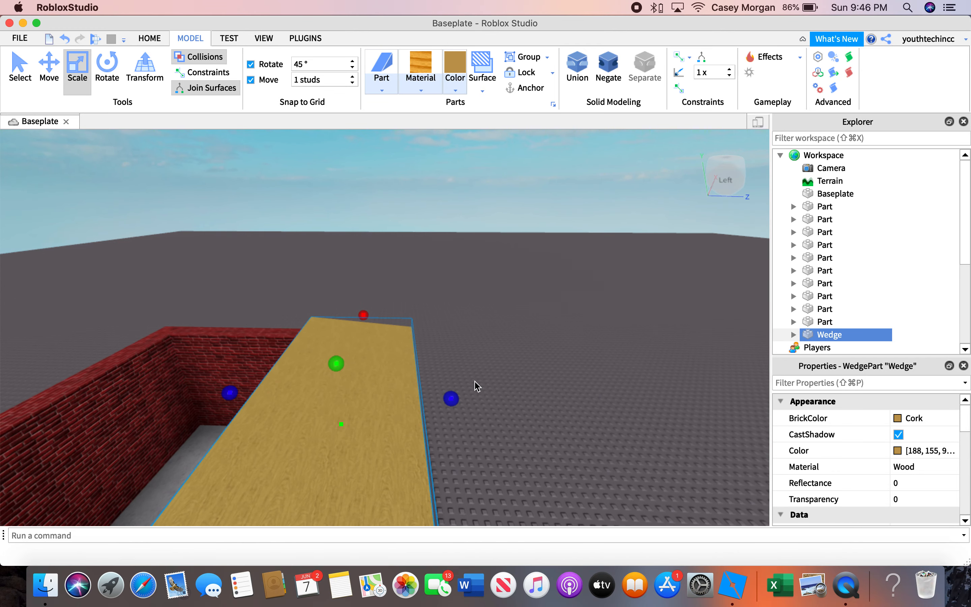
{"action": "scroll", "coordinate": [481, 388], "scroll_direction": "down", "scroll_amount": 6}
{"action": "left_click_drag", "start_coordinate": [469, 335], "coordinate": [466, 296]}
{"action": "key", "text": "a"}
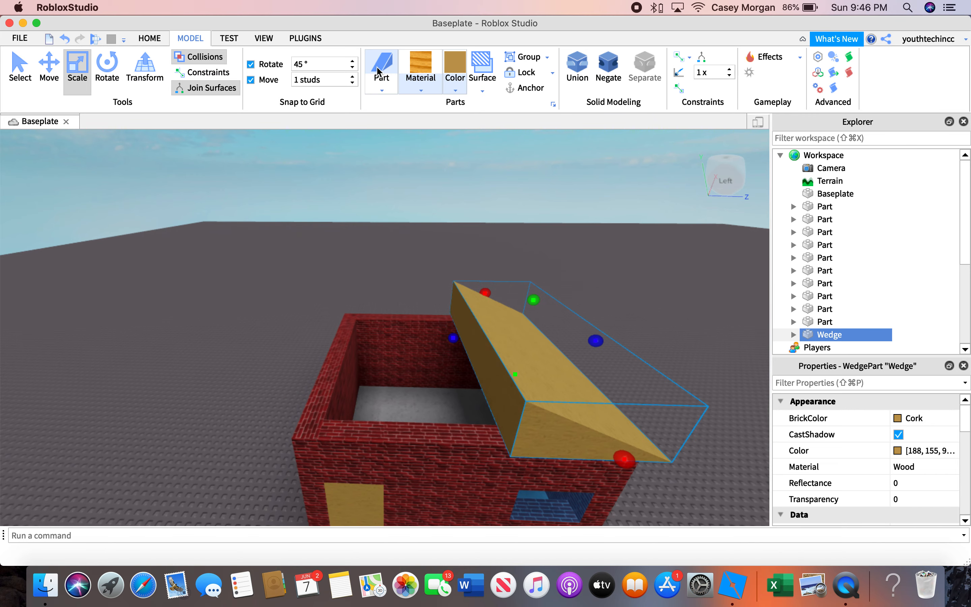
Step: Insert a second wedge on the front wall beside the first roof wedge and stretch it along the building's depth
{"action": "left_click_drag", "start_coordinate": [383, 319], "coordinate": [494, 446]}
{"action": "right_click_drag", "start_coordinate": [587, 337], "coordinate": [585, 332]}
{"action": "key", "text": "a"}
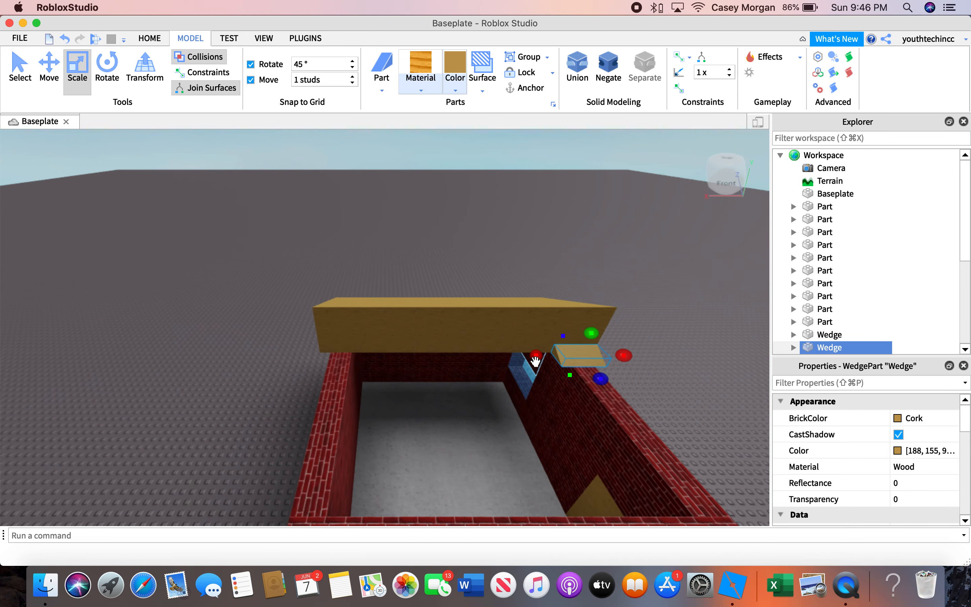
{"action": "left_click_drag", "start_coordinate": [535, 356], "coordinate": [295, 371]}
{"action": "key", "text": "d"}
{"action": "right_click_drag", "start_coordinate": [627, 330], "coordinate": [625, 329]}
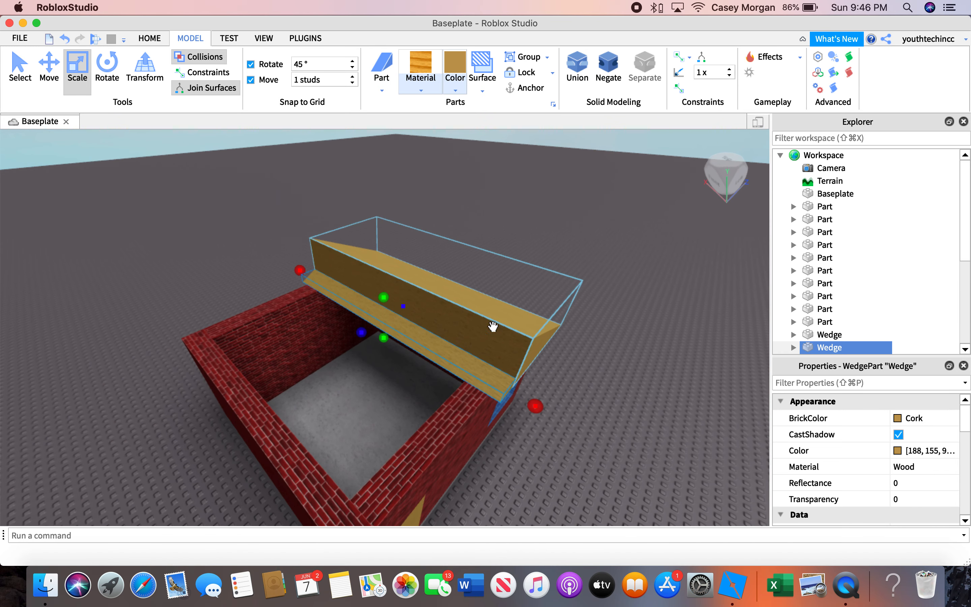
Step: Widen the second wedge over the door side of the building and raise its height to complete the roof
{"action": "left_click_drag", "start_coordinate": [383, 339], "coordinate": [188, 442]}
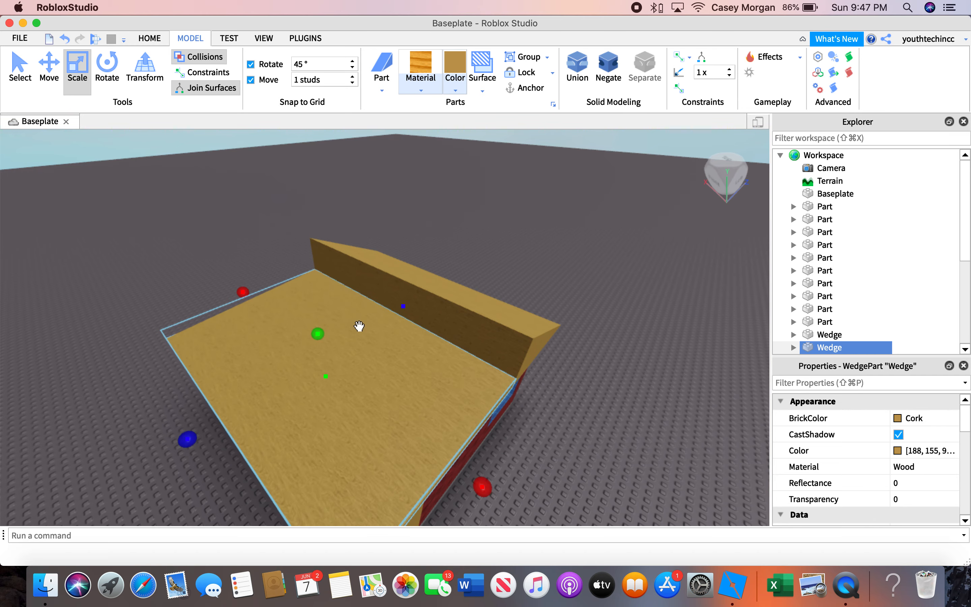
{"action": "right_click_drag", "start_coordinate": [360, 327], "coordinate": [481, 350]}
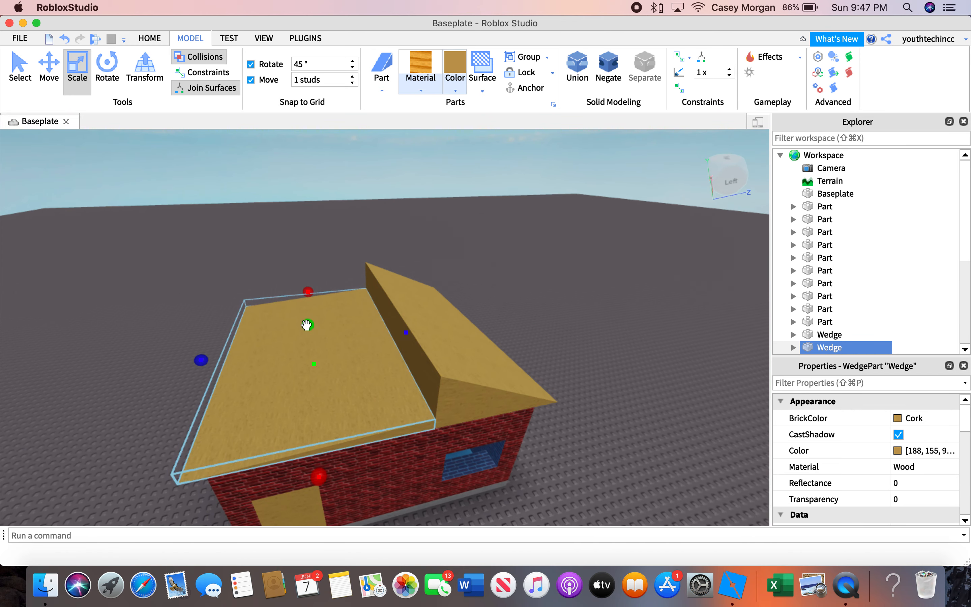
{"action": "left_click_drag", "start_coordinate": [307, 324], "coordinate": [310, 262]}
{"action": "left_click", "coordinate": [623, 346]}
{"action": "right_click_drag", "start_coordinate": [627, 388], "coordinate": [627, 388]}
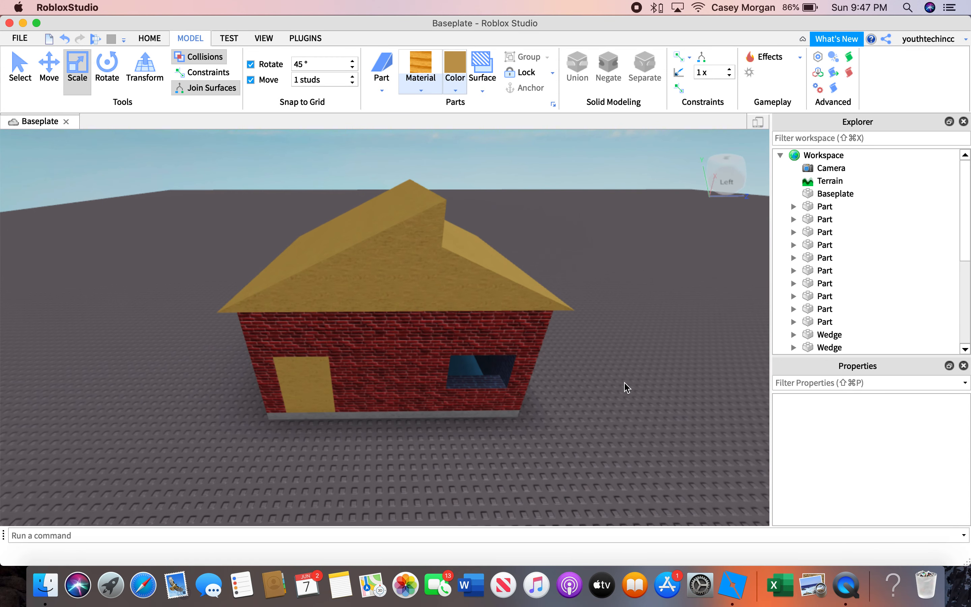
Step: Play-test the place, walking the character around the house and in and out through the door, and stop the test
{"action": "left_click", "coordinate": [18, 68]}
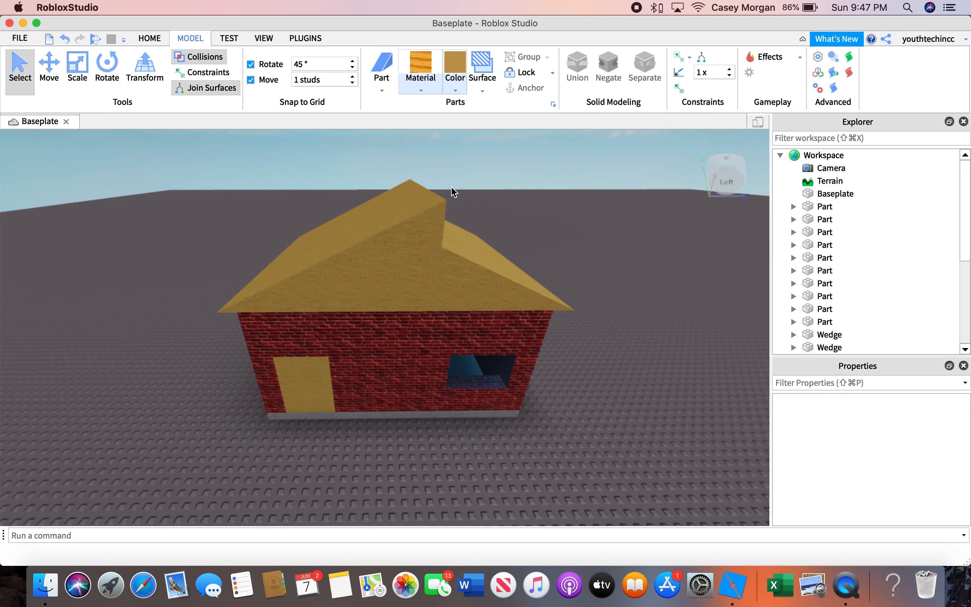
{"action": "left_click", "coordinate": [149, 39]}
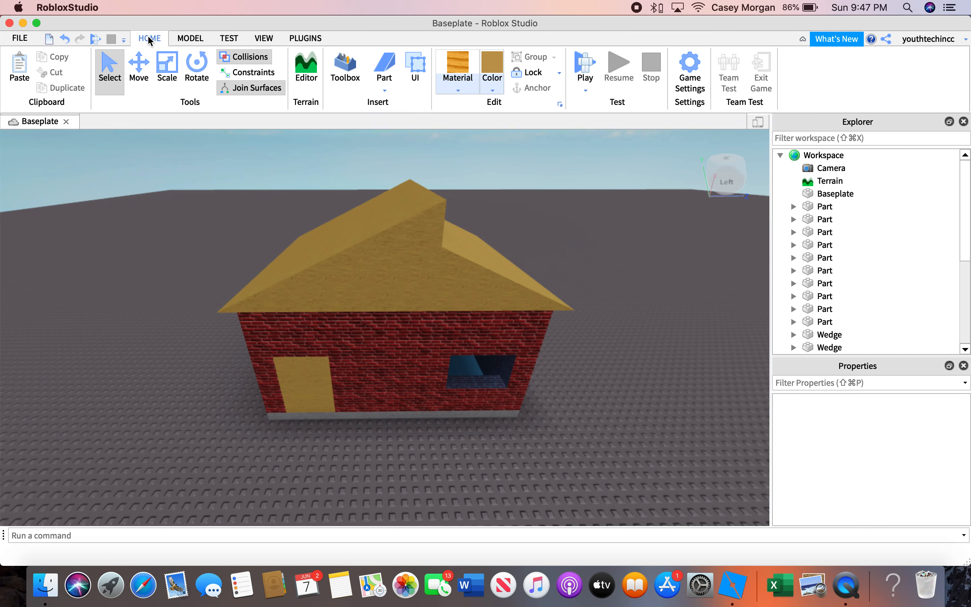
{"action": "left_click", "coordinate": [584, 68]}
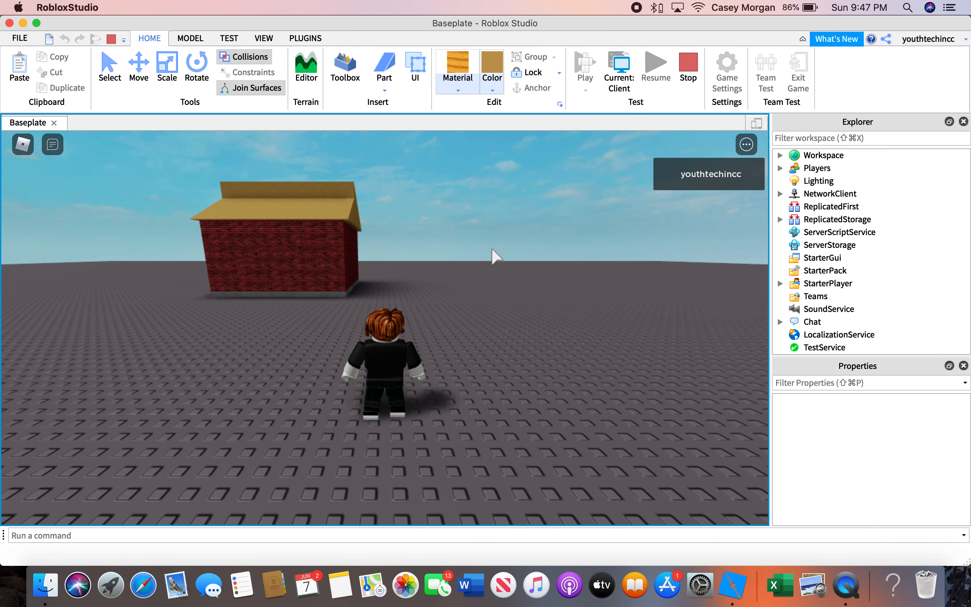
{"action": "key", "text": "w"}
{"action": "key", "text": "a"}
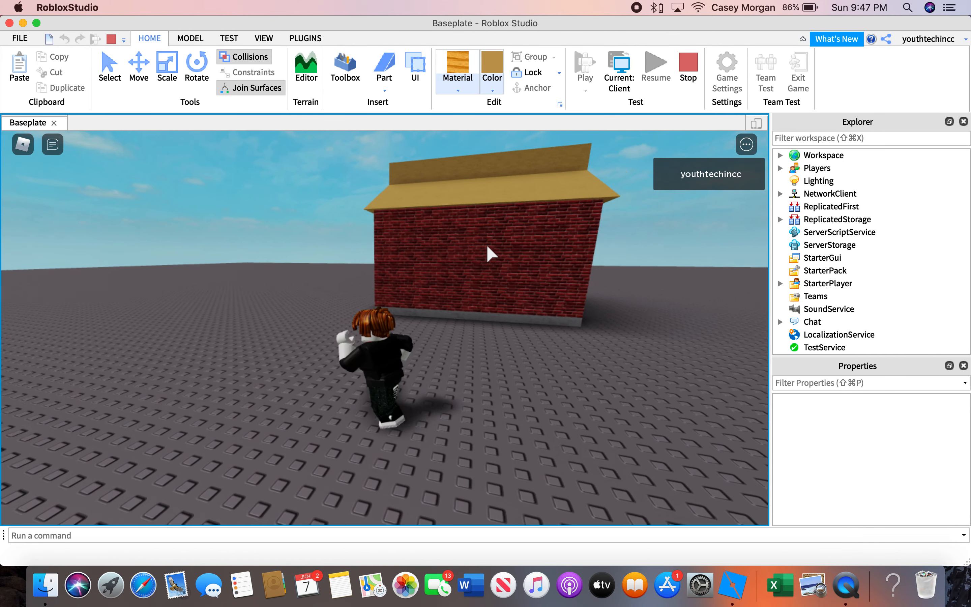
{"action": "key", "text": "w"}
{"action": "key", "text": "a"}
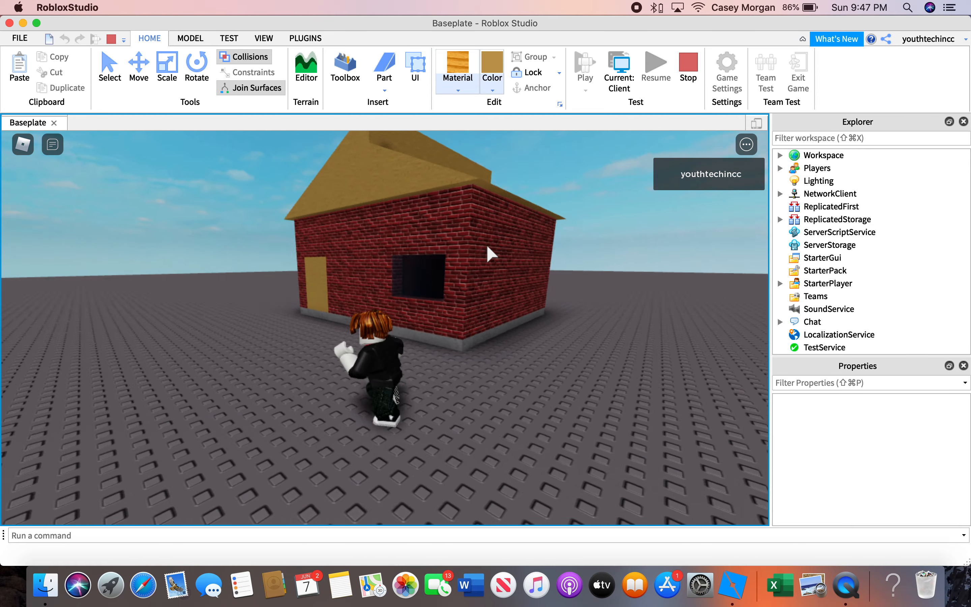
{"action": "key", "text": "w"}
{"action": "key", "text": "a"}
{"action": "key", "text": "w"}
{"action": "key", "text": "w"}
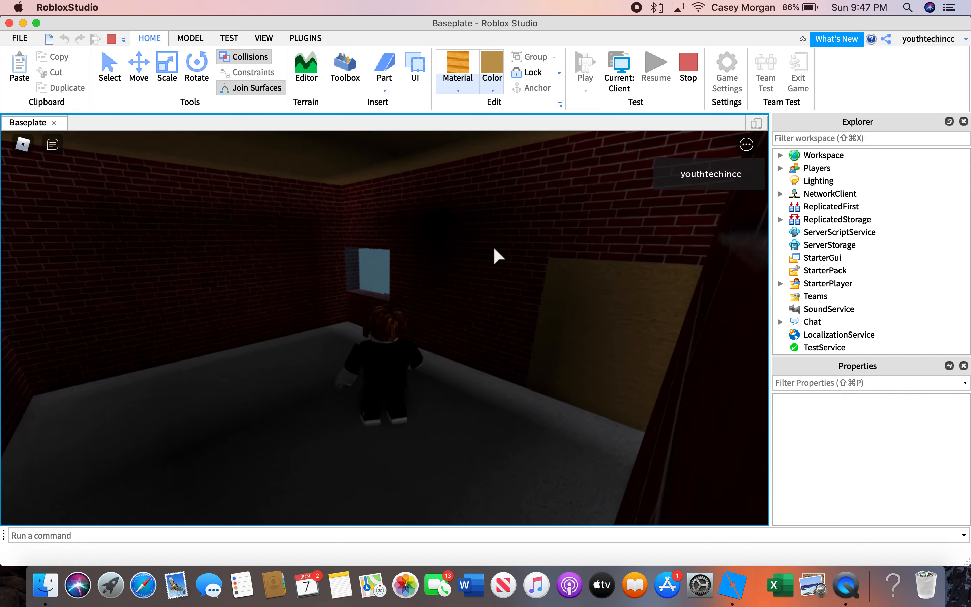
{"action": "key", "text": "s"}
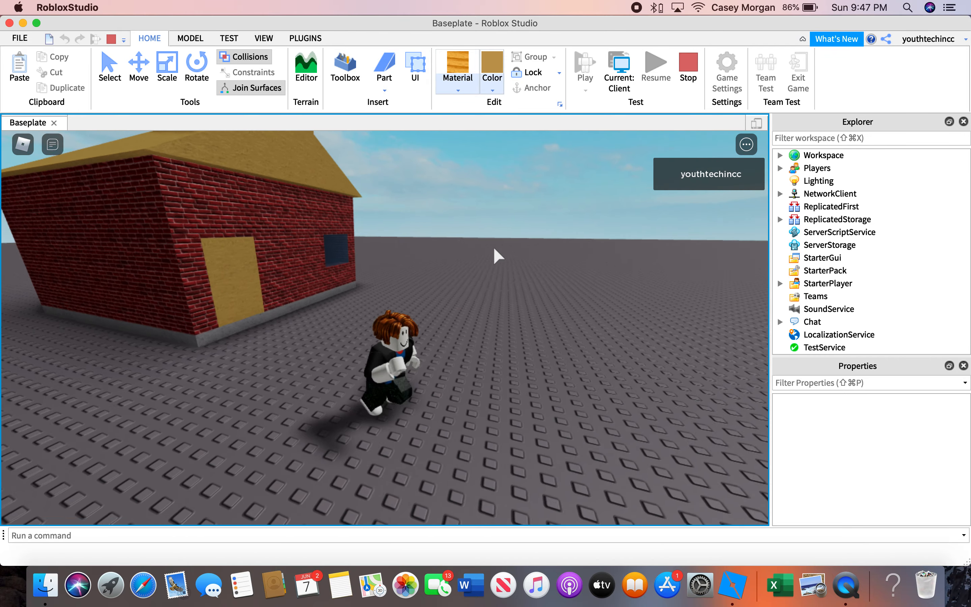
{"action": "left_click", "coordinate": [687, 76]}
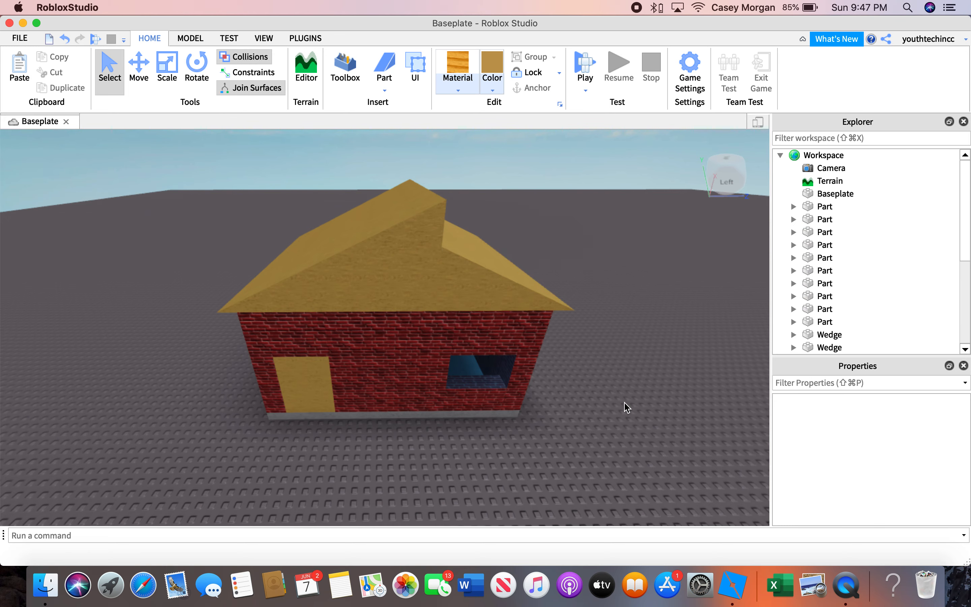
Step: Select the roof wedge above the door and examine its Behavior properties, including Anchored
{"action": "scroll", "coordinate": [617, 394], "scroll_direction": "down", "scroll_amount": 5}
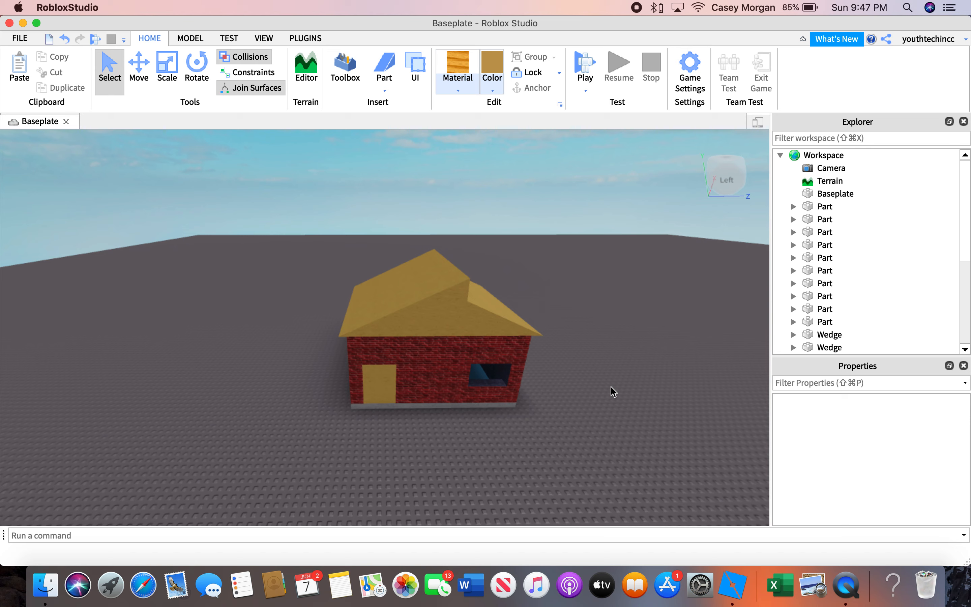
{"action": "left_click", "coordinate": [410, 305]}
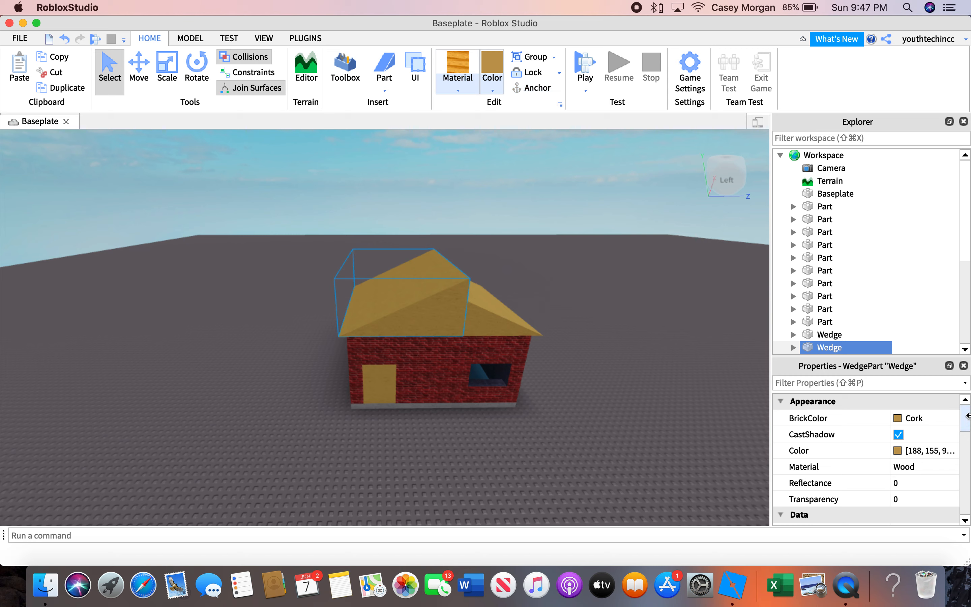
{"action": "left_click_drag", "start_coordinate": [966, 415], "coordinate": [965, 469]}
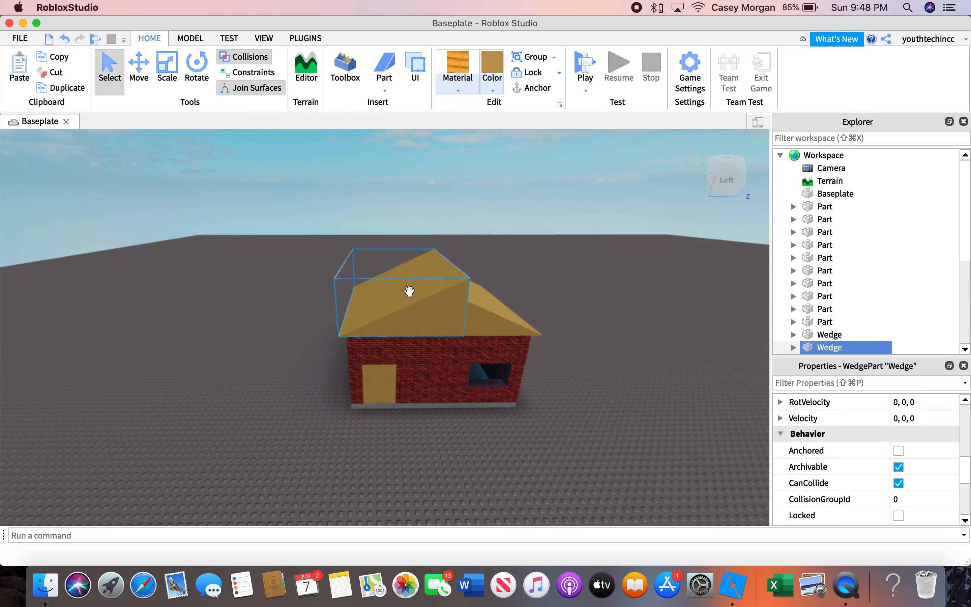
{"action": "scroll", "coordinate": [410, 291], "scroll_direction": "down", "scroll_amount": 3}
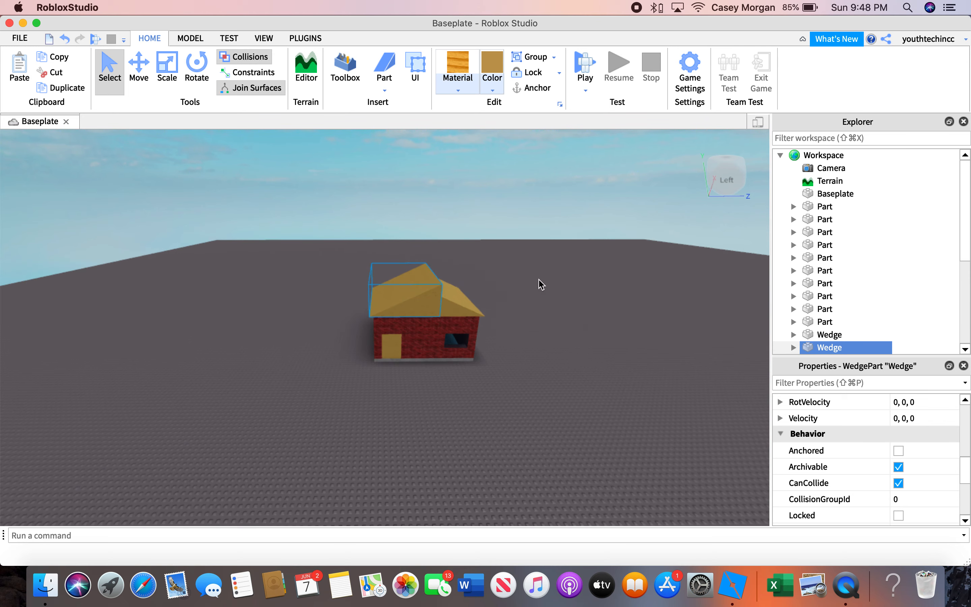
Step: Select all the house's parts and wedges together, anchor them, and clear the selection
{"action": "left_click", "coordinate": [517, 284]}
{"action": "key", "text": "w"}
{"action": "right_click_drag", "start_coordinate": [584, 263], "coordinate": [584, 264]}
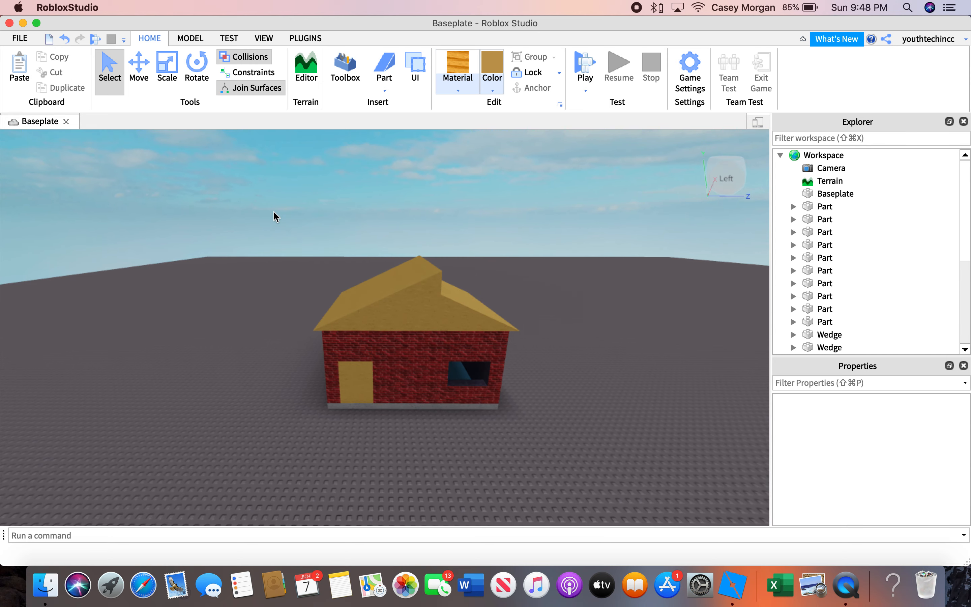
{"action": "left_click_drag", "start_coordinate": [273, 211], "coordinate": [564, 446]}
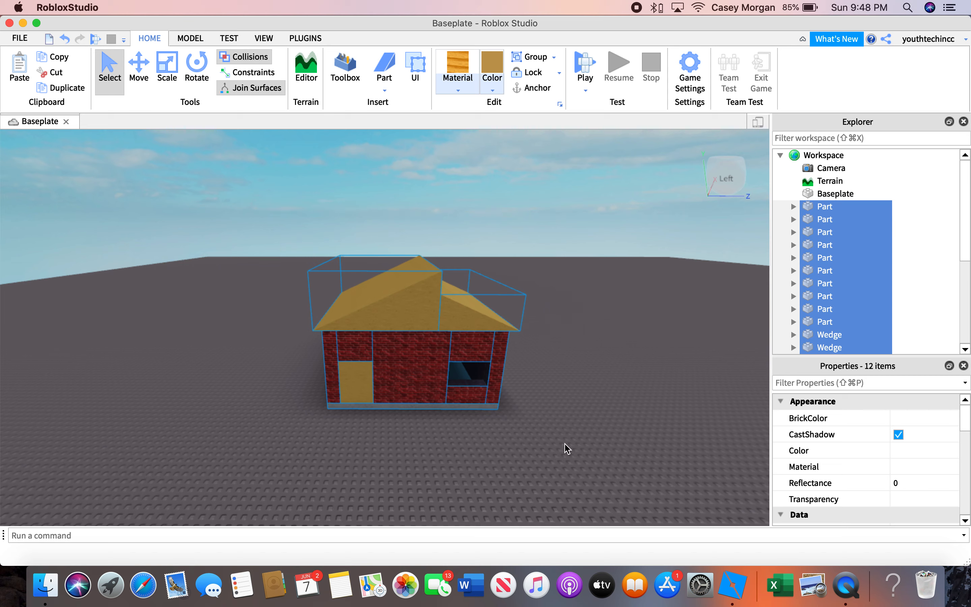
{"action": "left_click", "coordinate": [529, 87]}
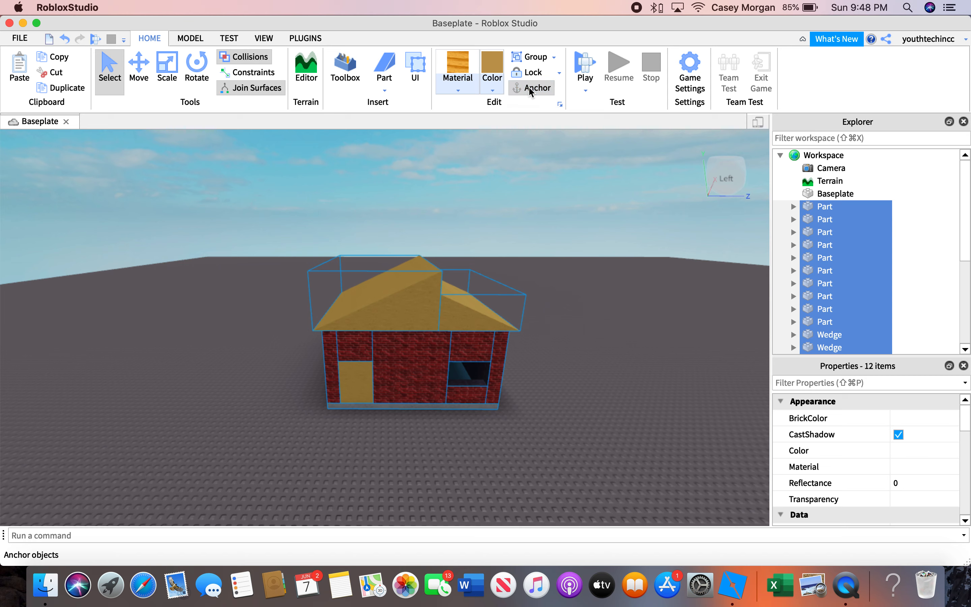
{"action": "left_click", "coordinate": [621, 339]}
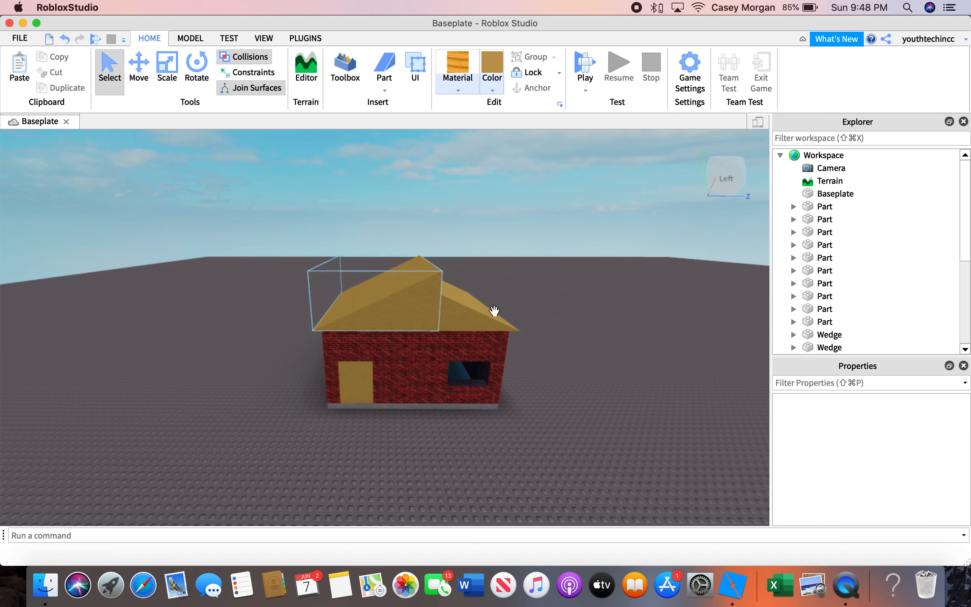
{"action": "key", "text": "a"}
{"action": "left_click_drag", "start_coordinate": [583, 309], "coordinate": [648, 315]}
{"action": "key", "text": "d"}
{"action": "key", "text": "d"}
{"action": "right_click_drag", "start_coordinate": [597, 301], "coordinate": [601, 304]}
{"action": "key", "text": "a"}
{"action": "key", "text": "a"}
{"action": "key", "text": "d"}
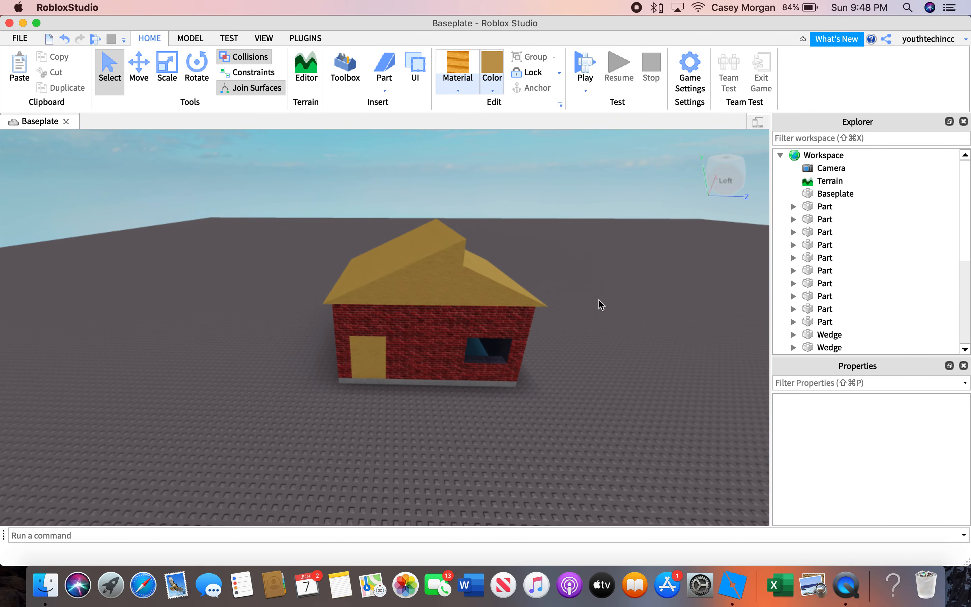